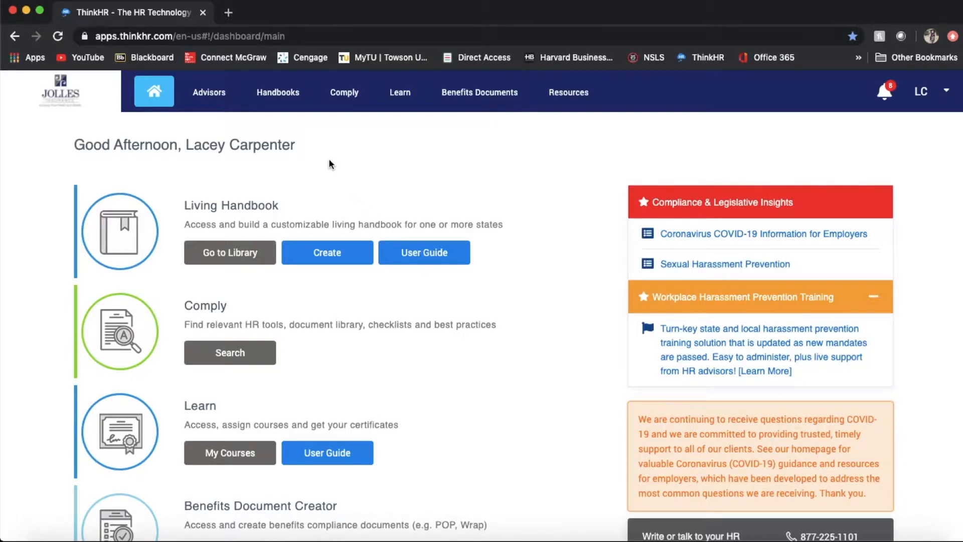
Step: Open the handbook library and start creating a new handbook
left_click(279, 95)
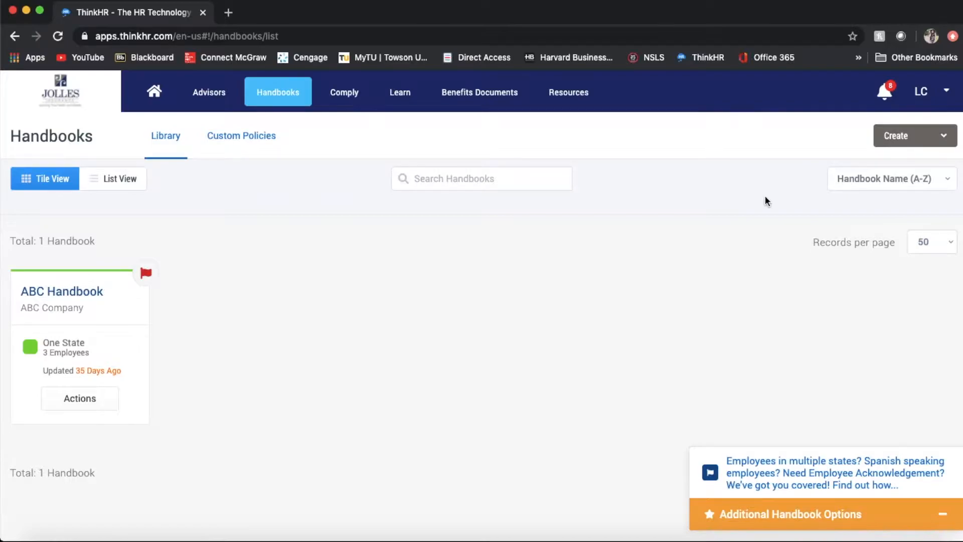
left_click(929, 136)
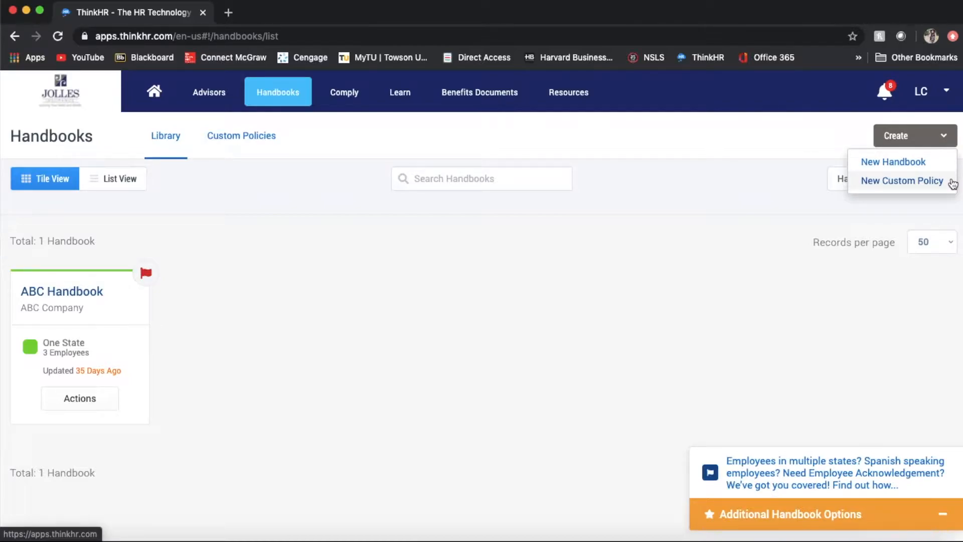
left_click(929, 161)
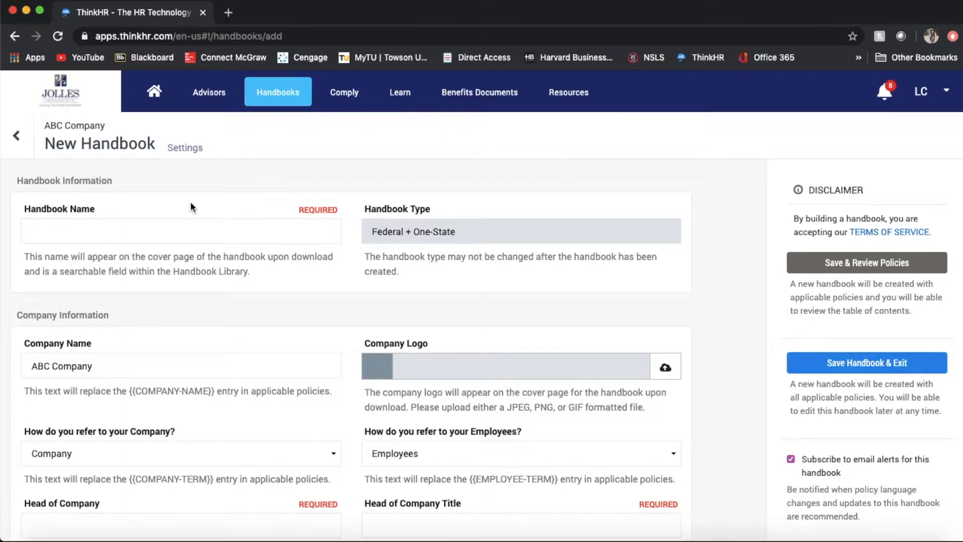
Step: Name the new handbook Demo Handbook
scroll(190, 200, "down", 3)
scroll(190, 201, "up", 2)
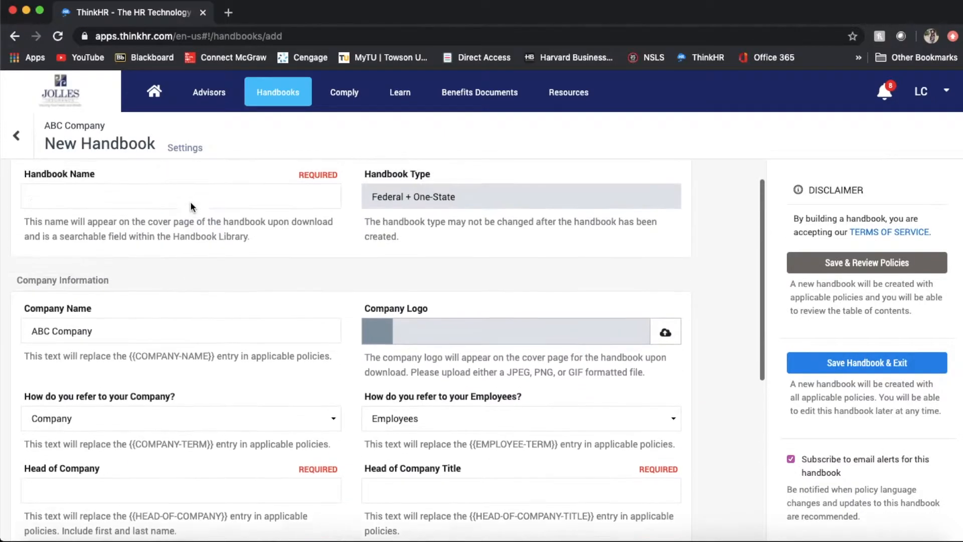
scroll(191, 200, "up", 1)
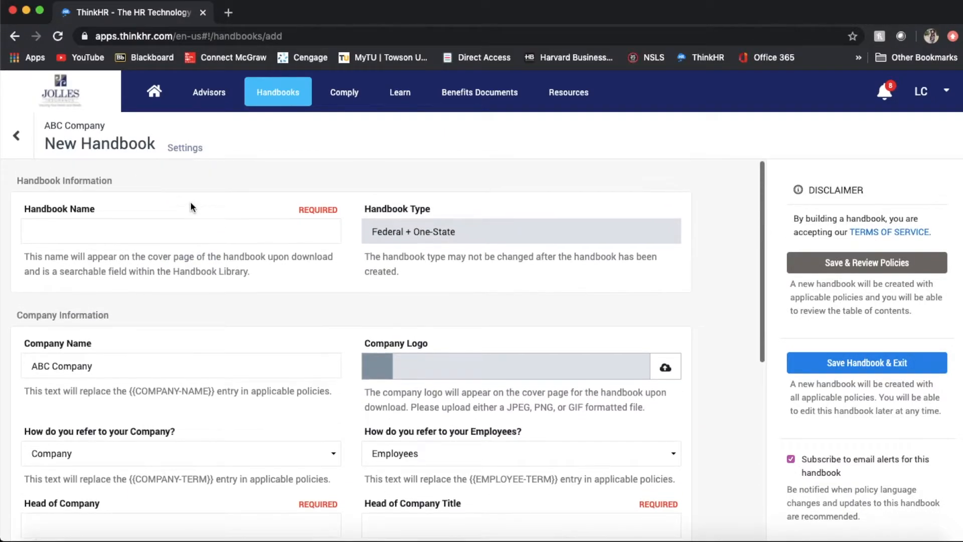
left_click(130, 231)
type("Demo ")
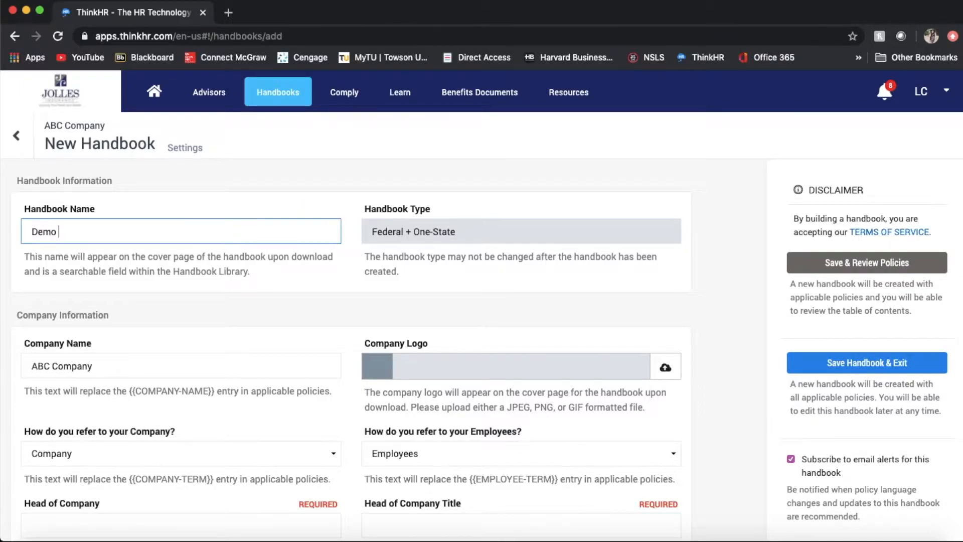
type("Handbook")
Step: Choose Company as the term for the company and Employees as the term for its employees
scroll(669, 380, "down", 3)
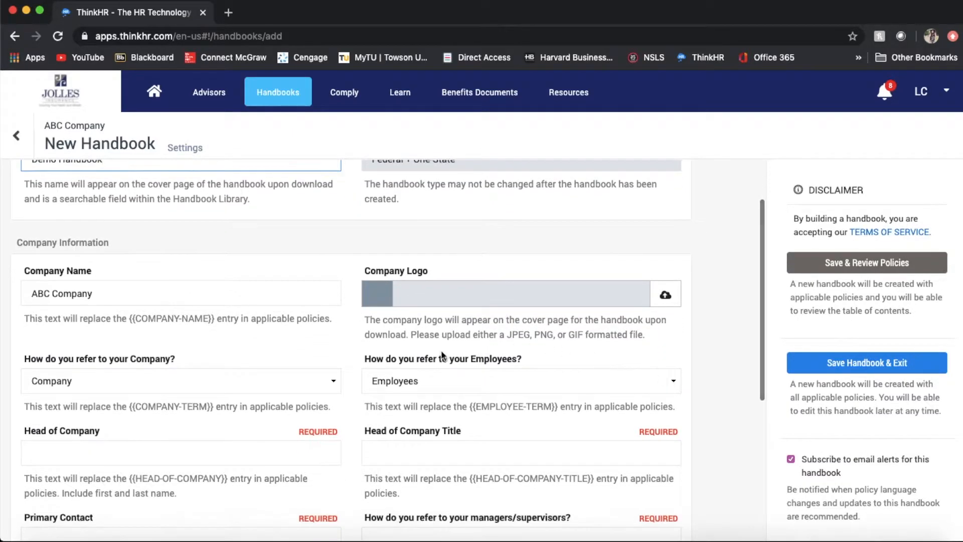
left_click(332, 378)
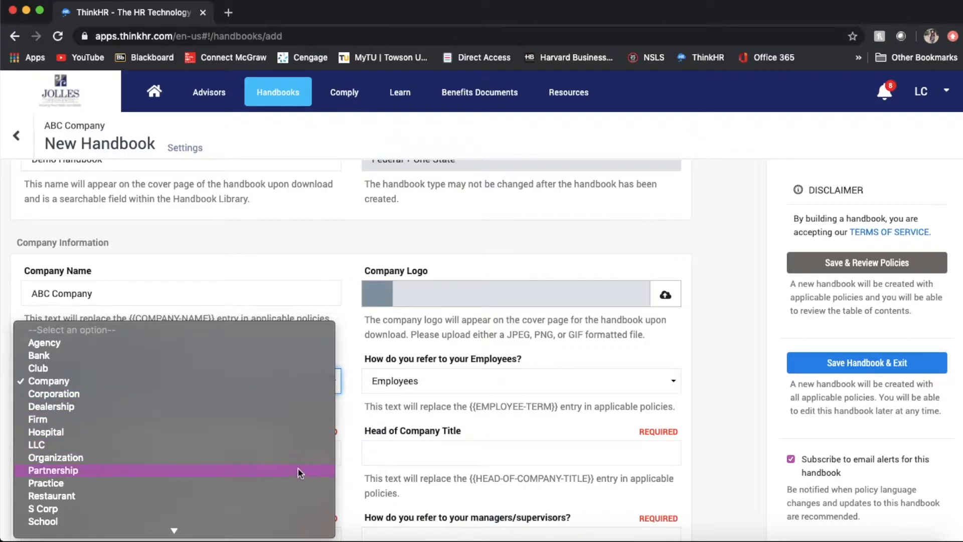
left_click(282, 380)
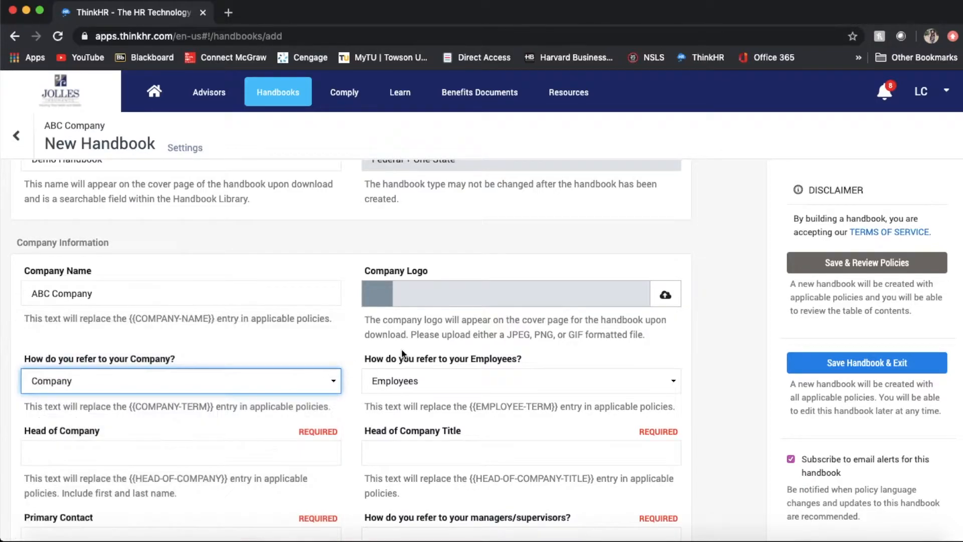
left_click(471, 381)
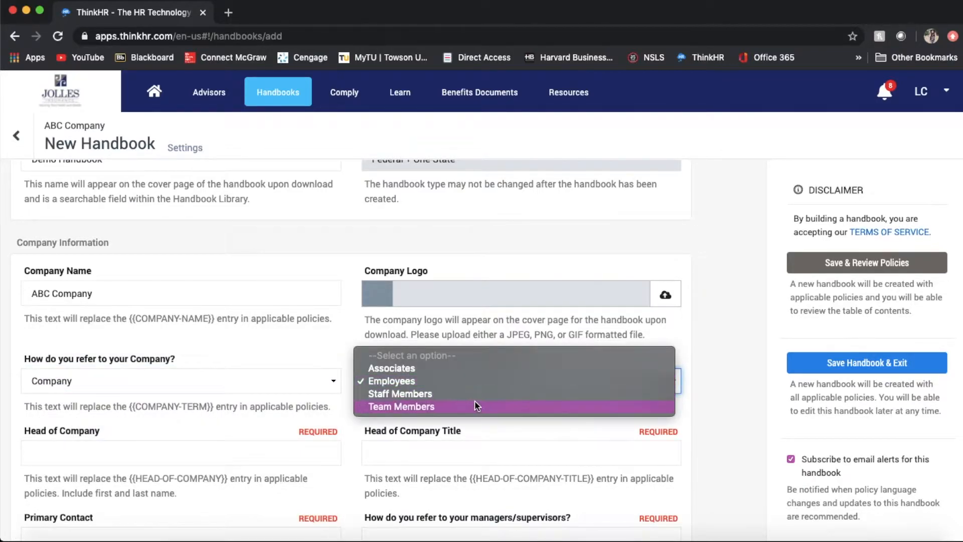
left_click(475, 386)
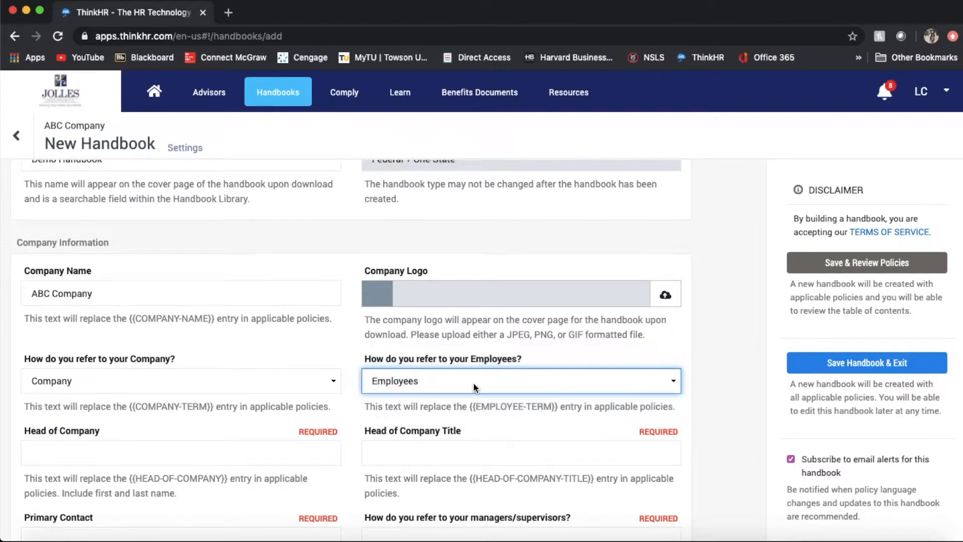
Step: Enter the head of company's full name and set the head of company title to President
left_click(156, 454)
type("Jane ")
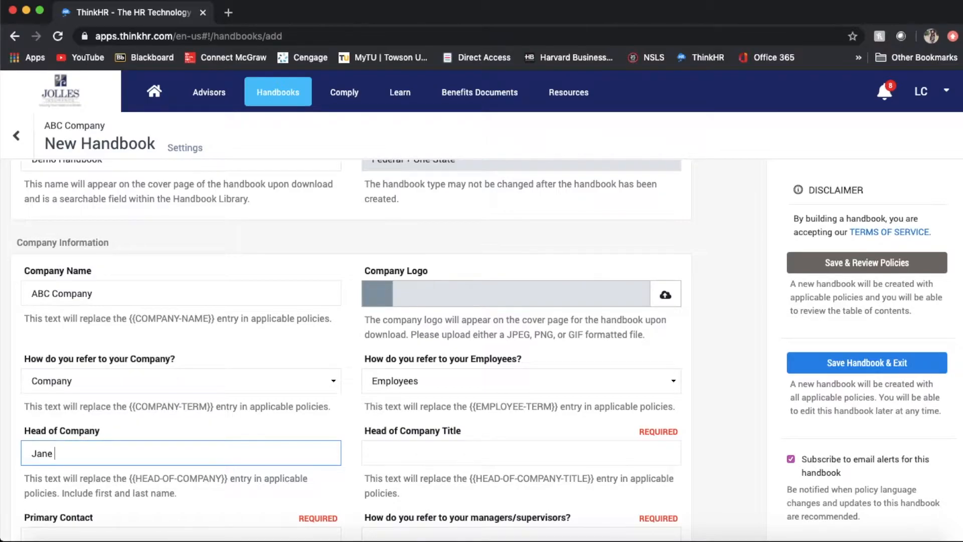
type("Doe")
left_click(403, 452)
type("President")
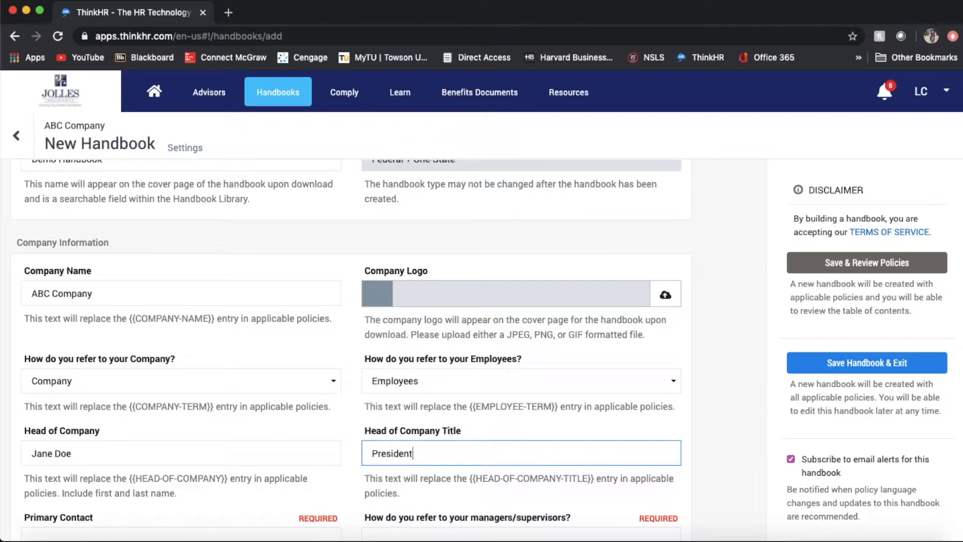
Step: Set the primary contact to Human Resources and the term for managers/supervisors to Managers
scroll(696, 458, "down", 3)
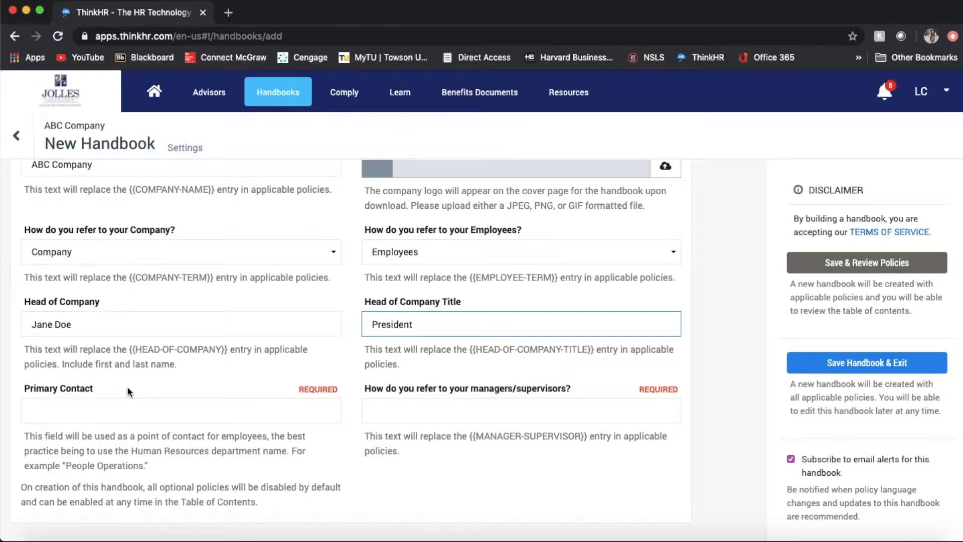
left_click(114, 409)
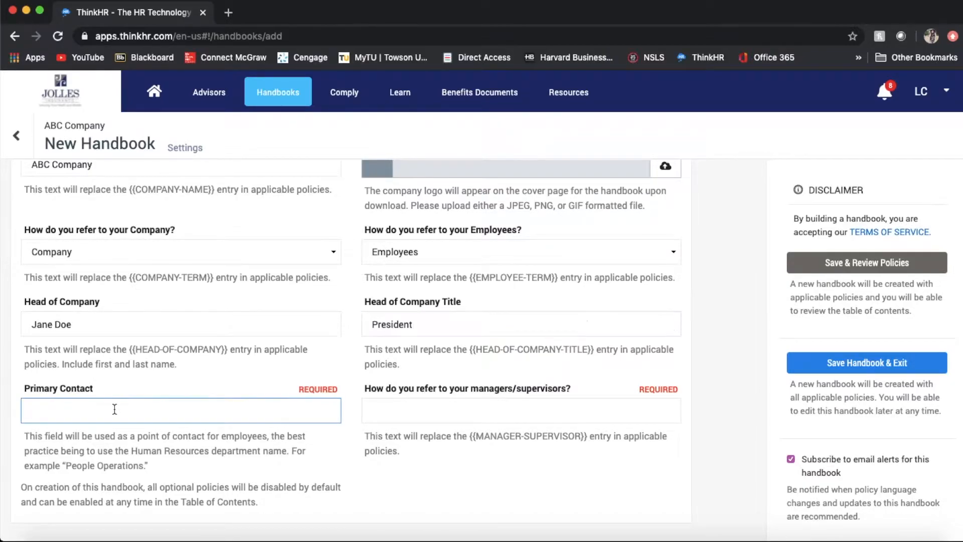
type("Human R")
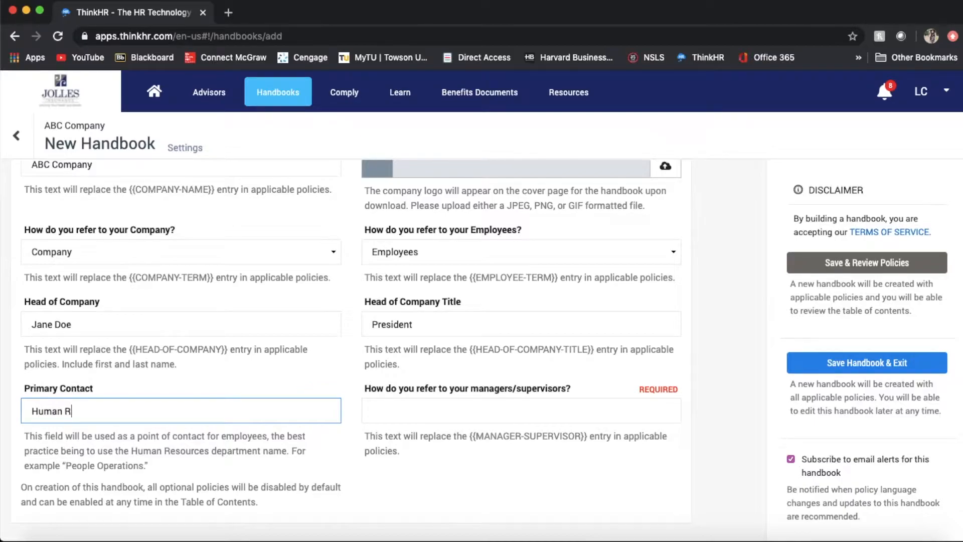
type("esources")
left_click(407, 408)
type("Manag")
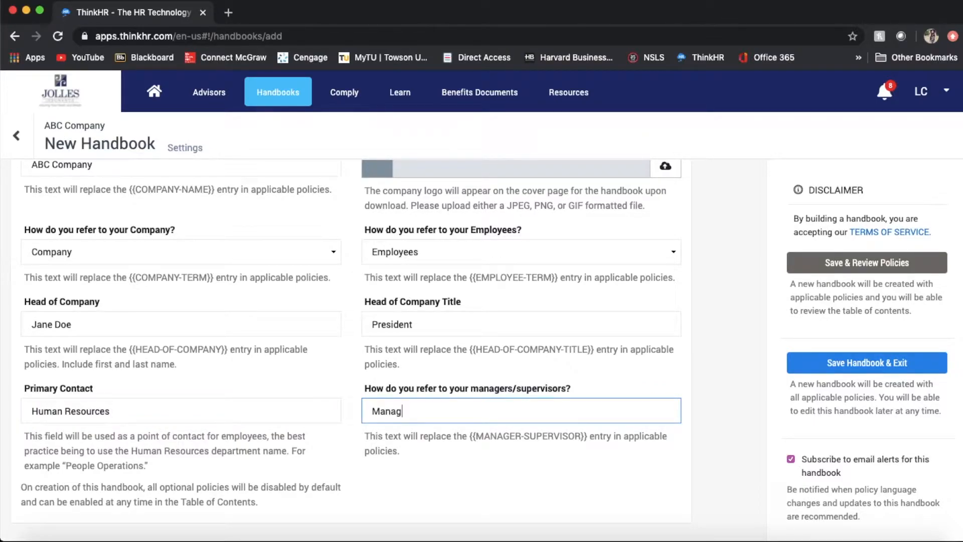
type("ers")
left_click(500, 463)
Step: Add Maryland as the handbook's state with 3 employees
scroll(500, 462, "down", 3)
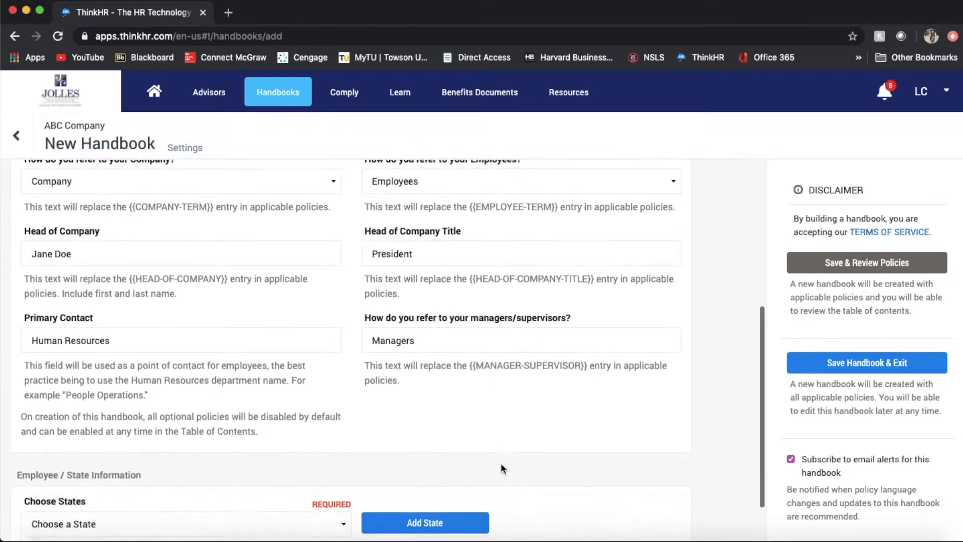
scroll(501, 465, "down", 3)
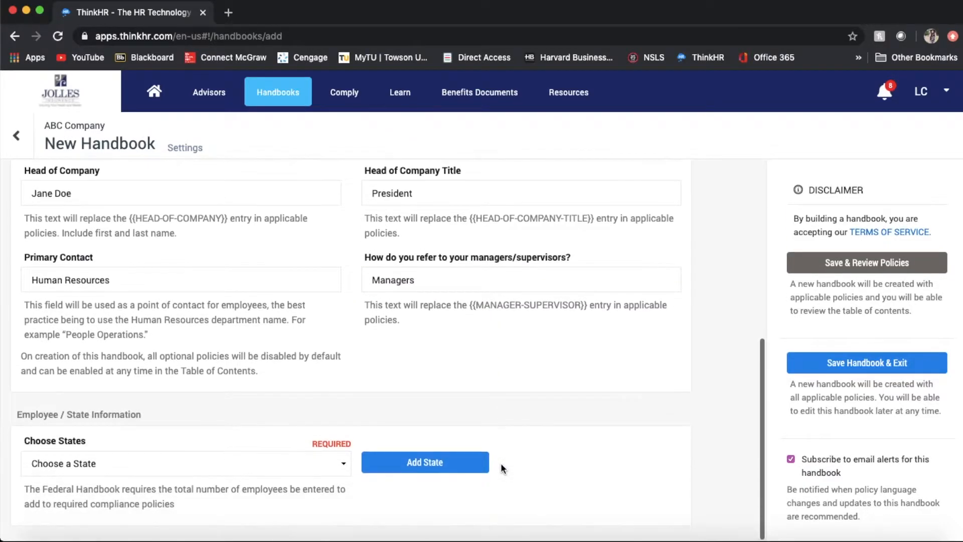
left_click(341, 464)
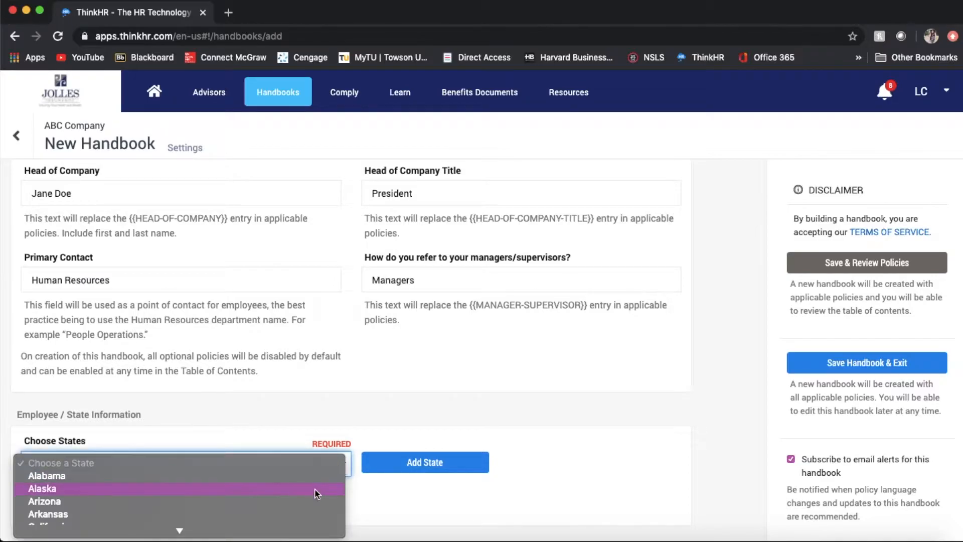
scroll(314, 488, "down", 8)
scroll(315, 489, "down", 2)
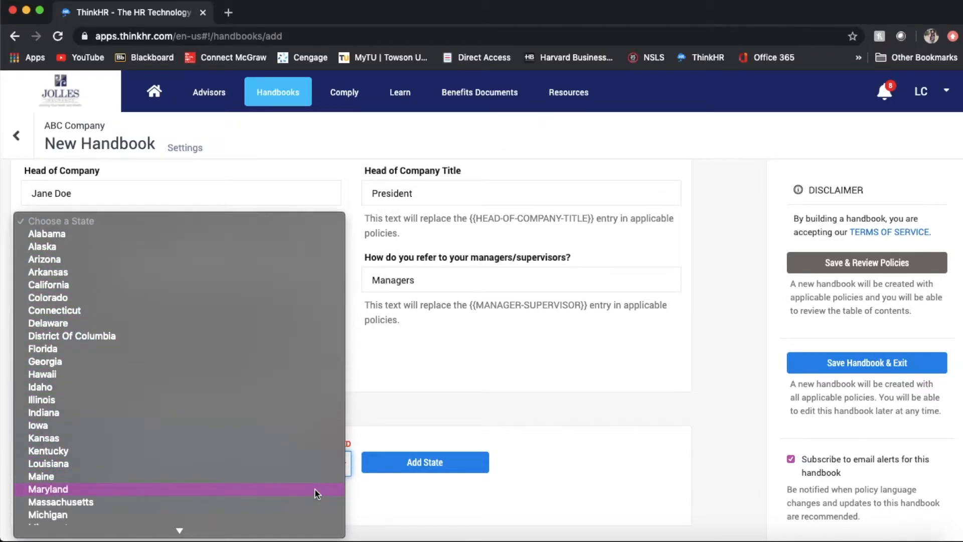
left_click(310, 486)
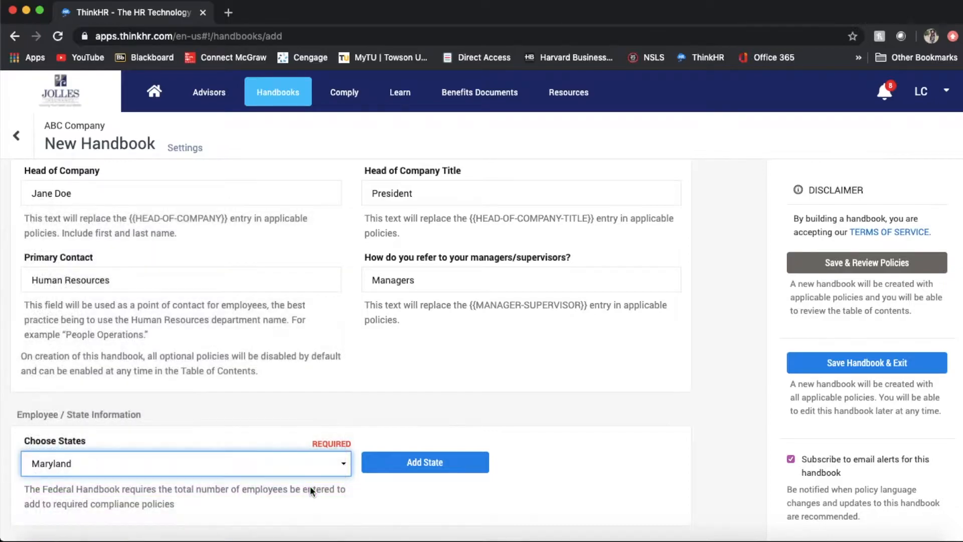
left_click(383, 468)
scroll(382, 466, "down", 2)
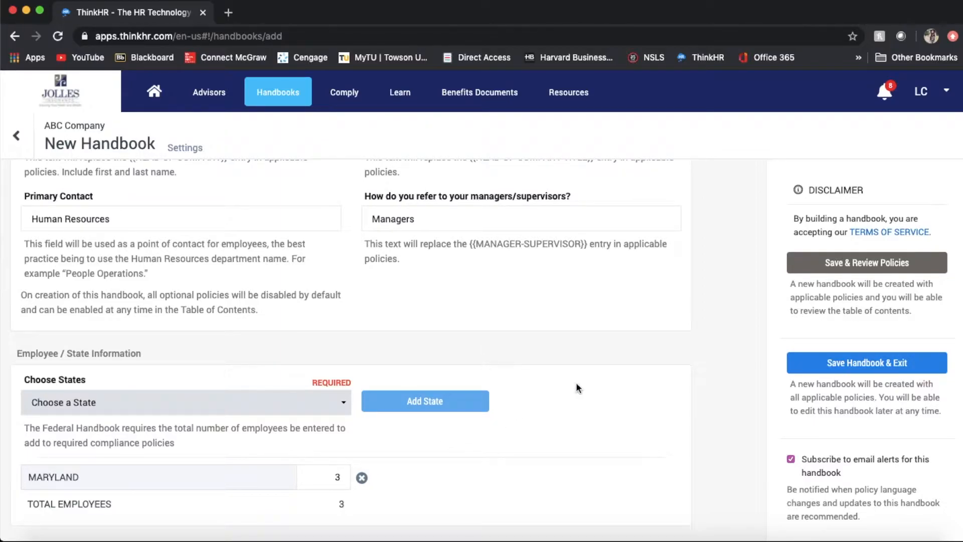
Step: Check the completed handbook settings, save the handbook and proceed to reviewing its policies
scroll(723, 300, "up", 8)
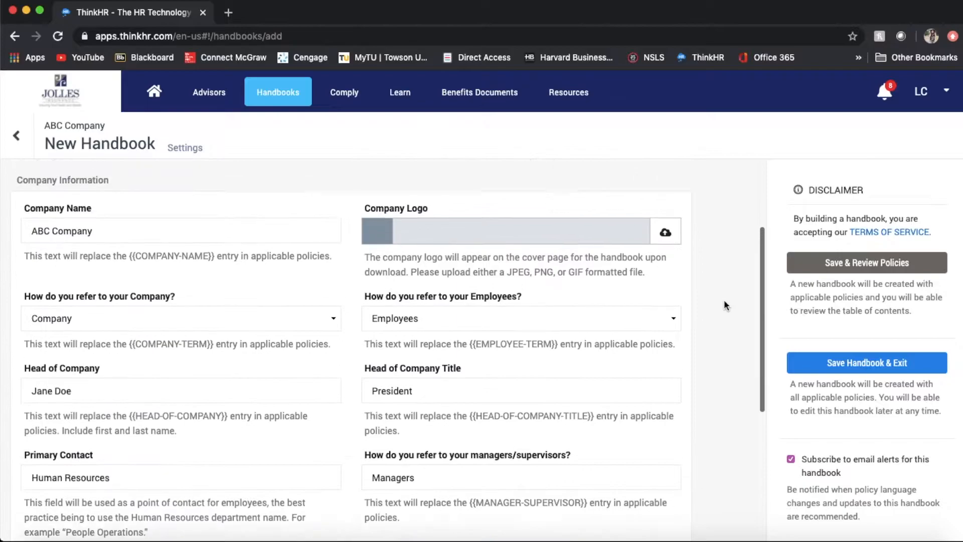
scroll(723, 301, "up", 1)
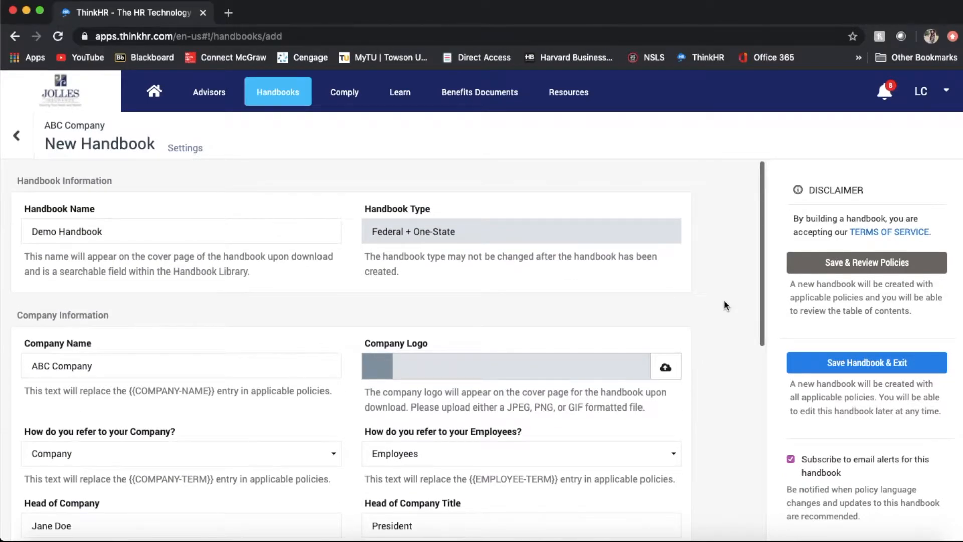
left_click(813, 263)
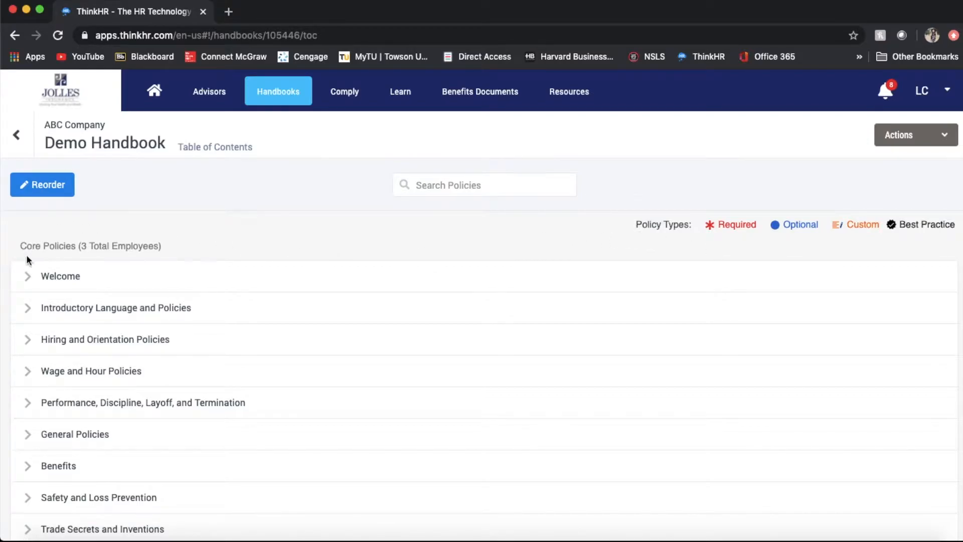
Step: Look over the core and Maryland policy sections, and examine the policies under the core Wage and Hour Policies section
scroll(59, 251, "down", 5)
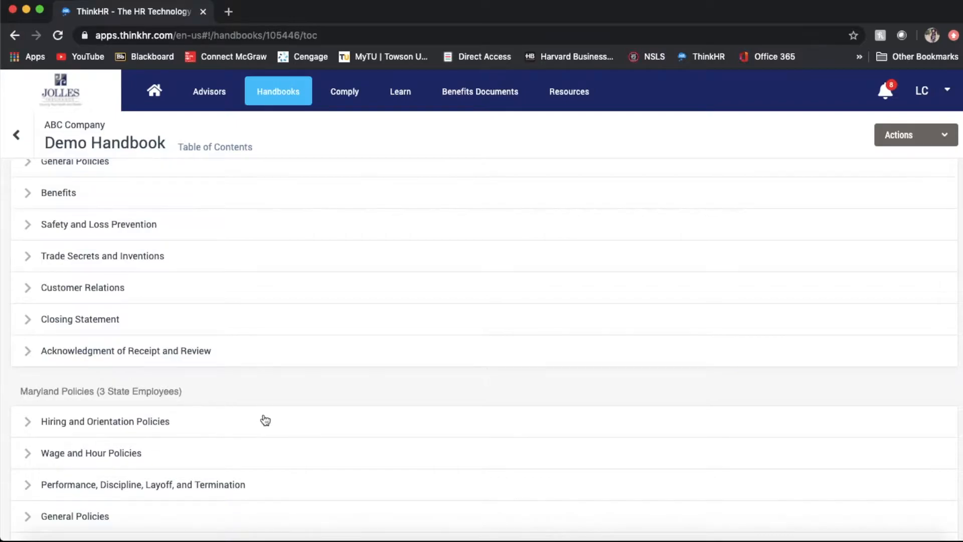
scroll(263, 420, "down", 3)
scroll(265, 420, "up", 10)
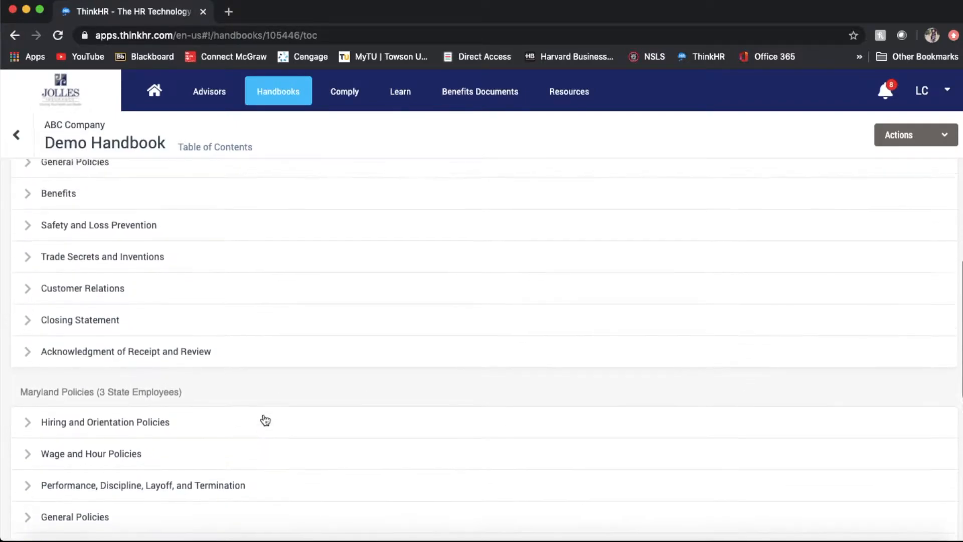
scroll(265, 420, "up", 2)
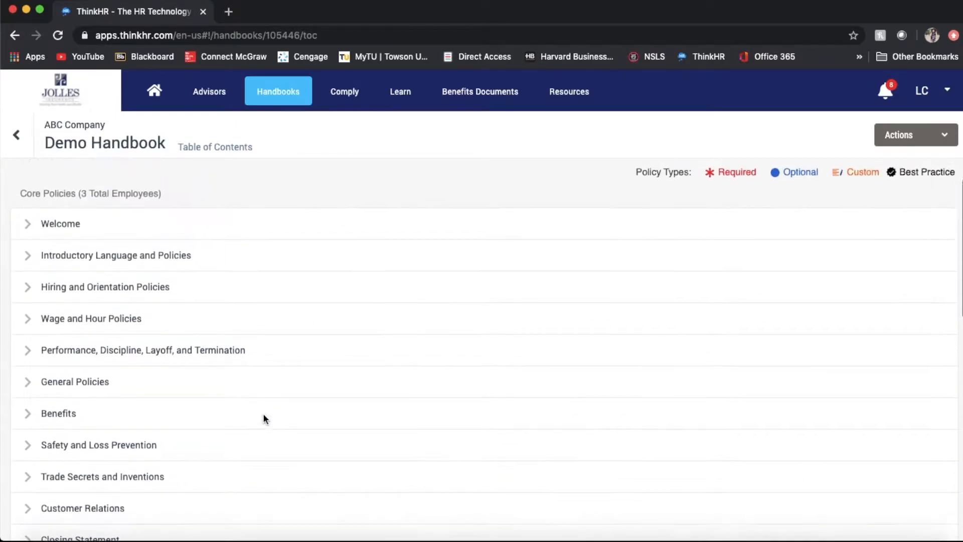
left_click(28, 331)
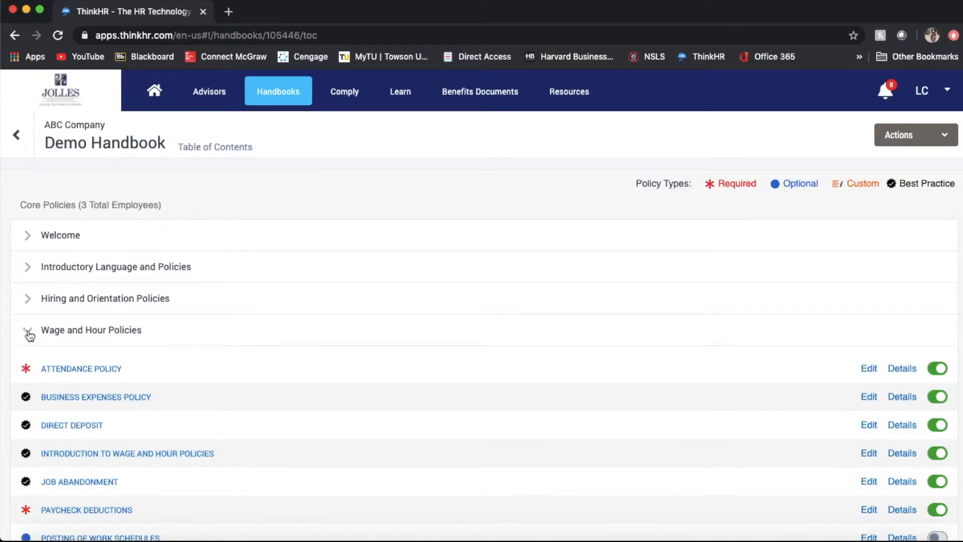
scroll(31, 331, "down", 2)
scroll(295, 293, "down", 2)
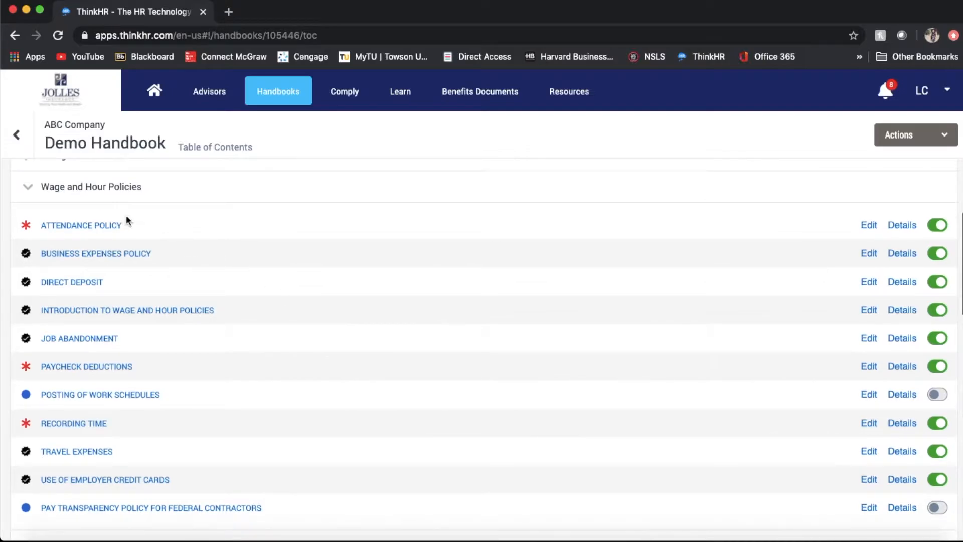
left_click(29, 186)
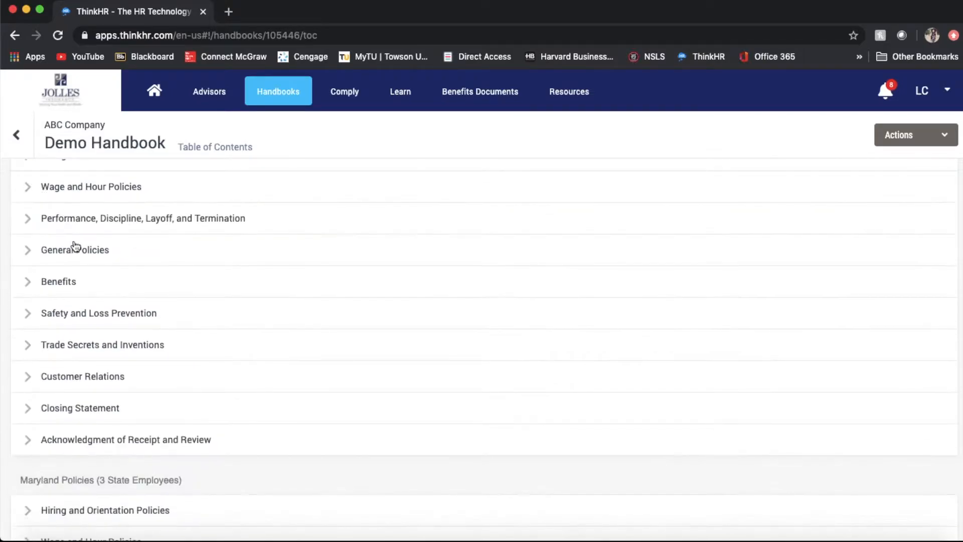
Step: Expand the core General Policies section and examine its policies against the policy types legend
left_click(28, 250)
scroll(357, 308, "down", 2)
scroll(357, 308, "down", 1)
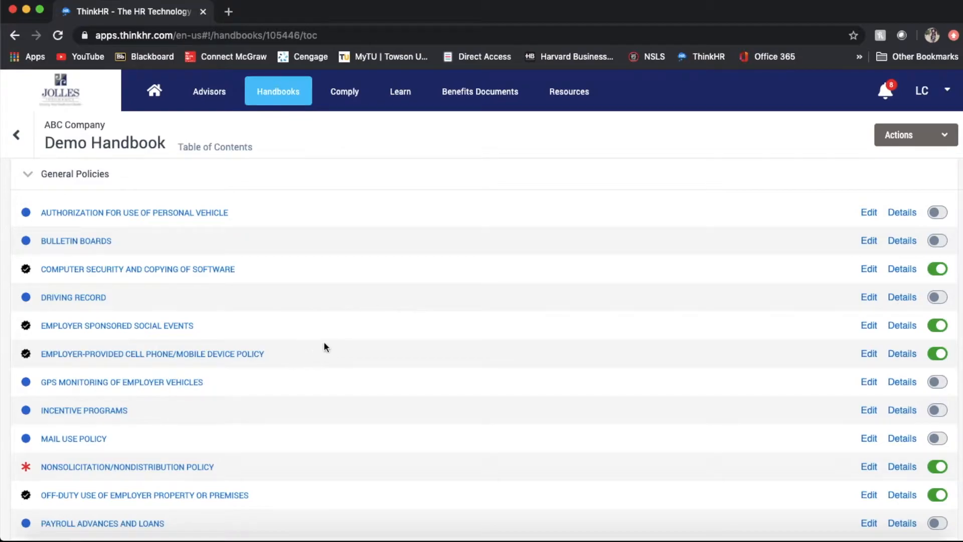
scroll(341, 331, "up", 10)
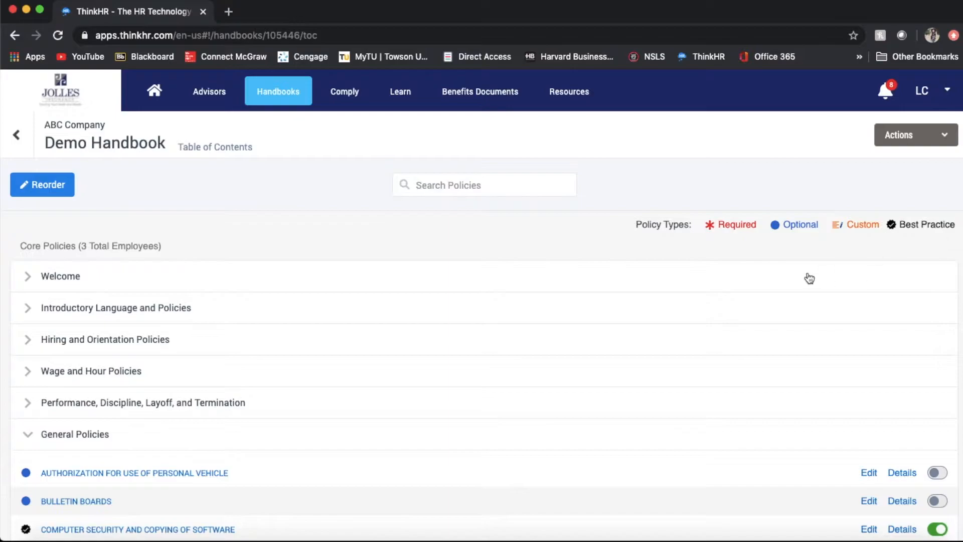
scroll(661, 427, "down", 3)
scroll(661, 427, "down", 5)
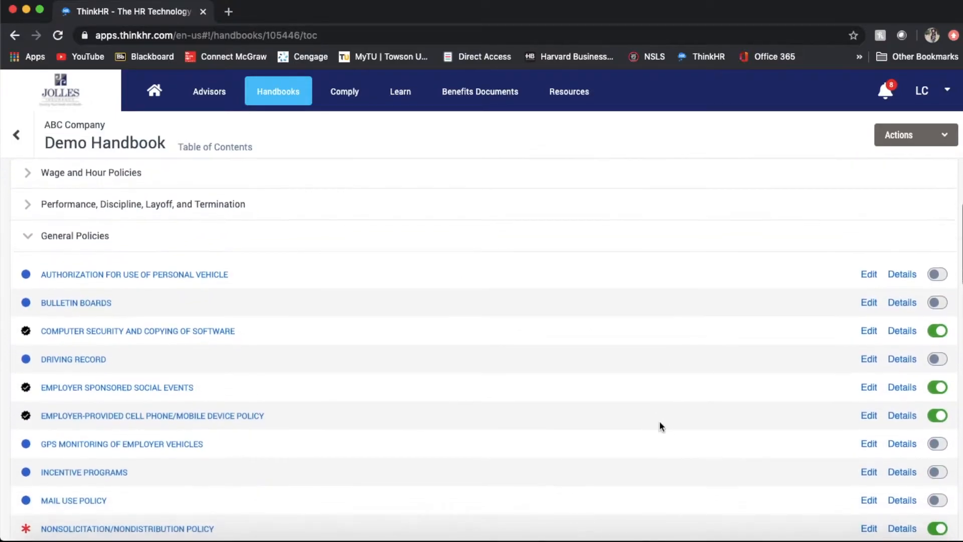
Step: Look through the remaining core General Policies and disable the Security policy
scroll(661, 427, "up", 1)
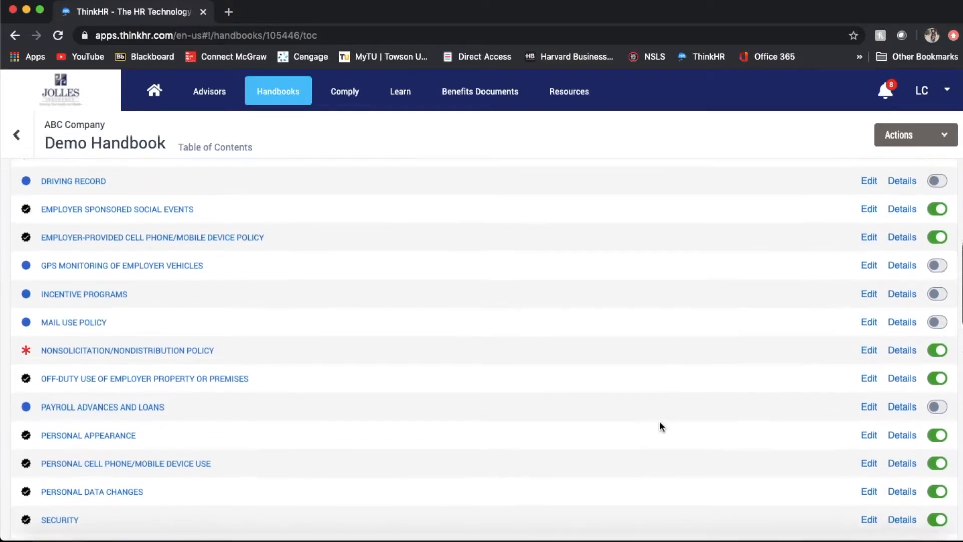
scroll(659, 422, "down", 3)
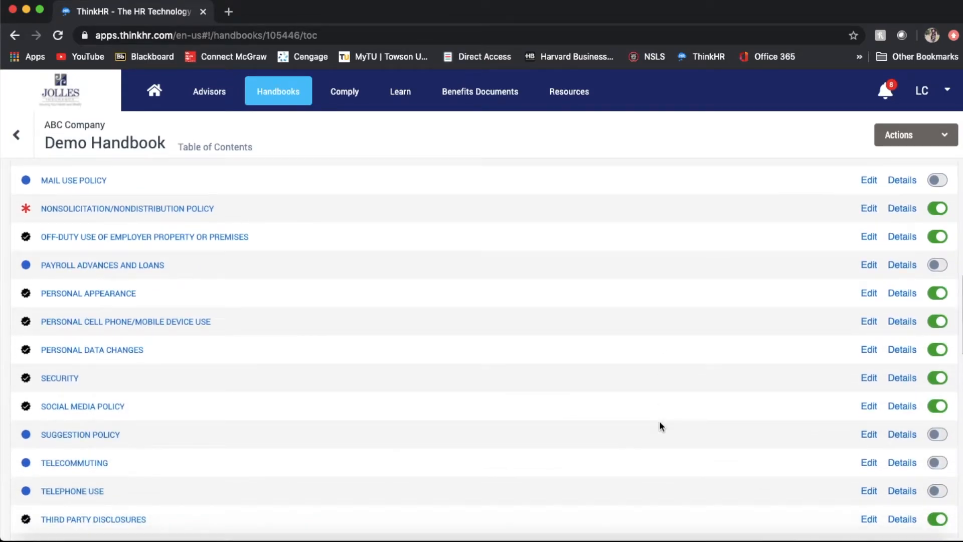
left_click(938, 379)
scroll(681, 314, "up", 6)
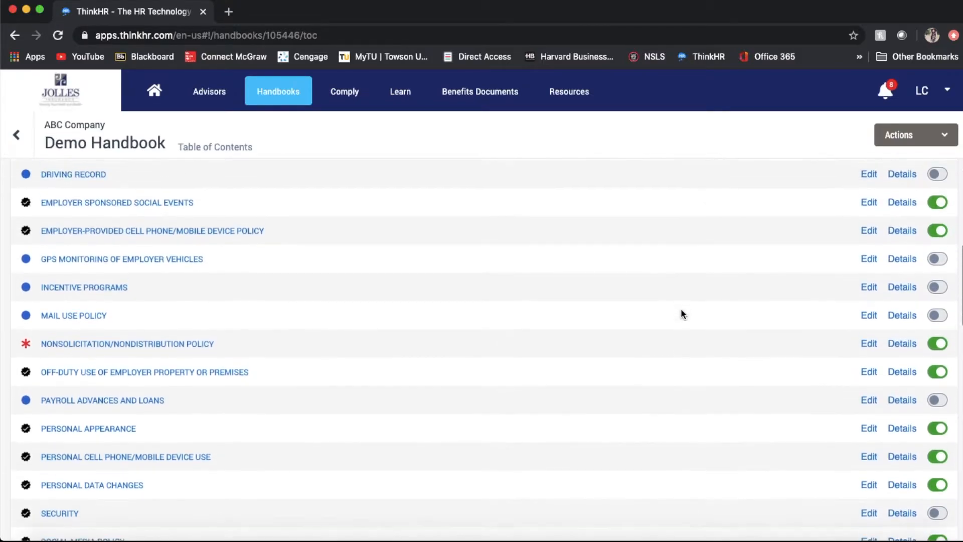
Step: Search the handbook's policies for "sick pay" and open the Sick Pay policy under Benefits
scroll(681, 314, "up", 4)
left_click(488, 184)
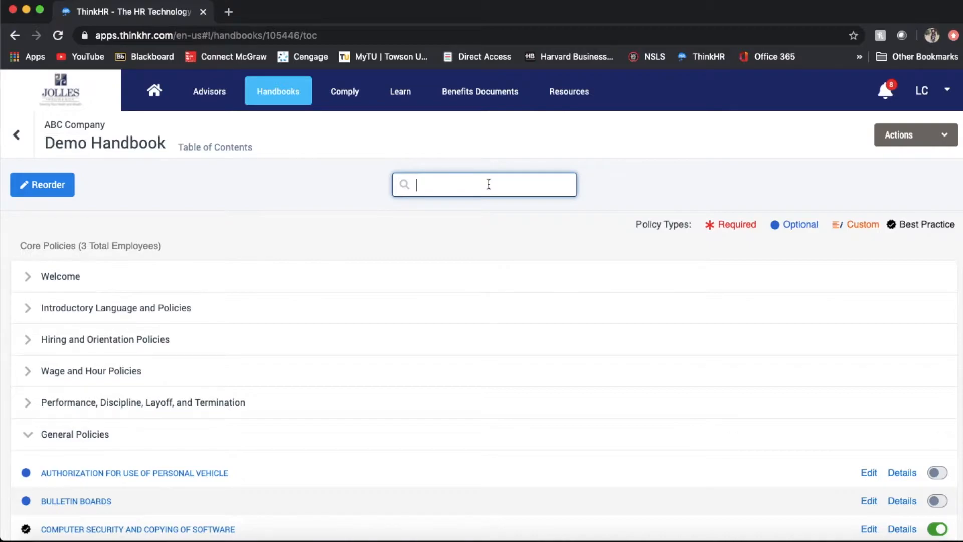
type("sick pay")
key("Return")
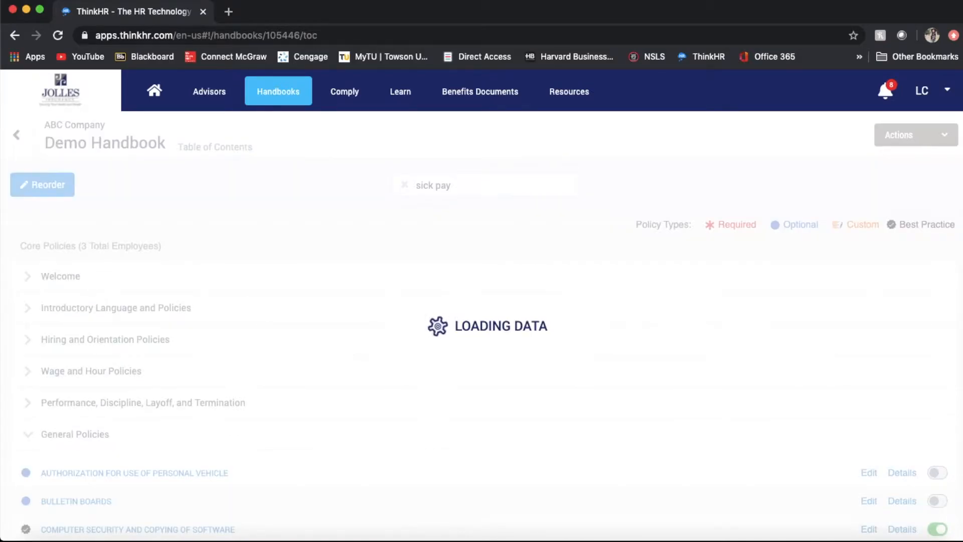
left_click(103, 277)
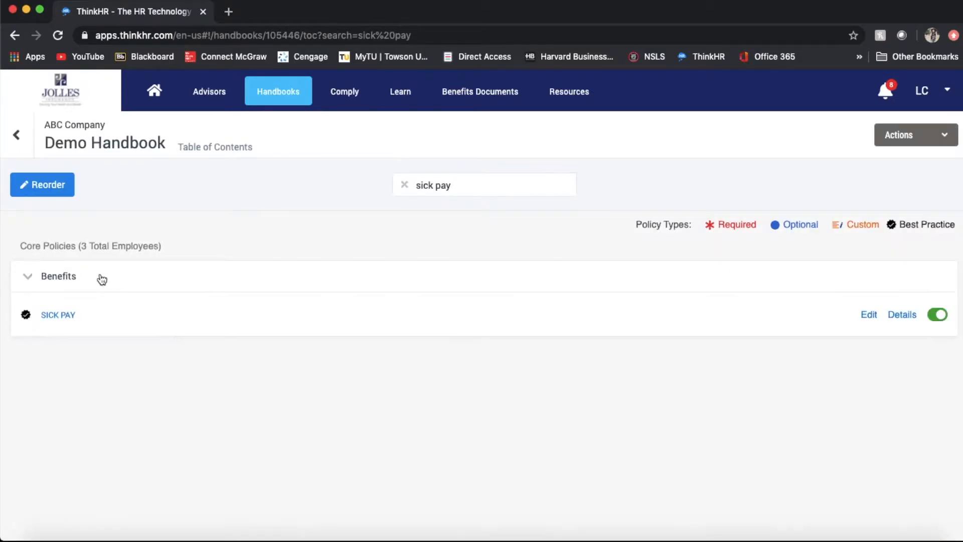
left_click(70, 316)
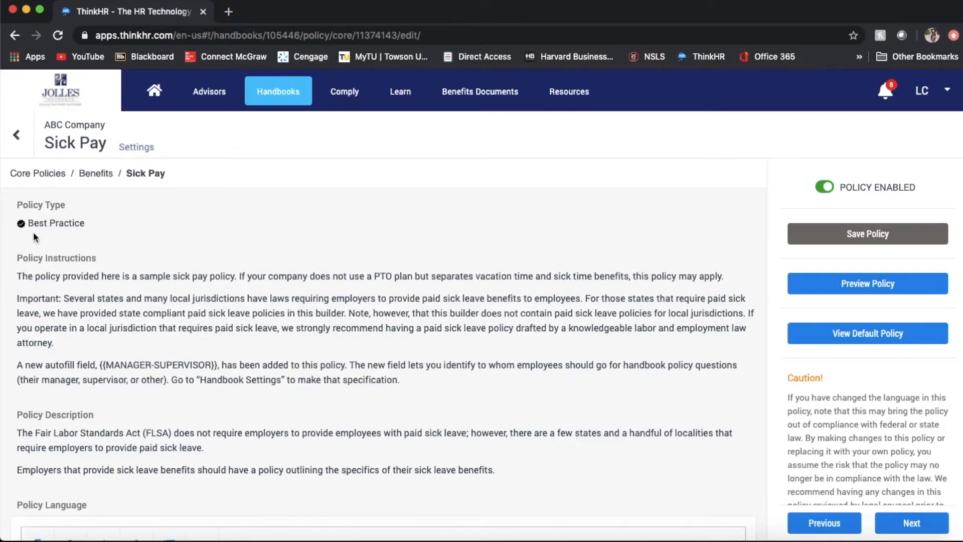
Step: Read the Sick Pay policy's instructions, description and language, examining the company name placeholder and the bracketed sick time cap sentence
scroll(10, 251, "down", 2)
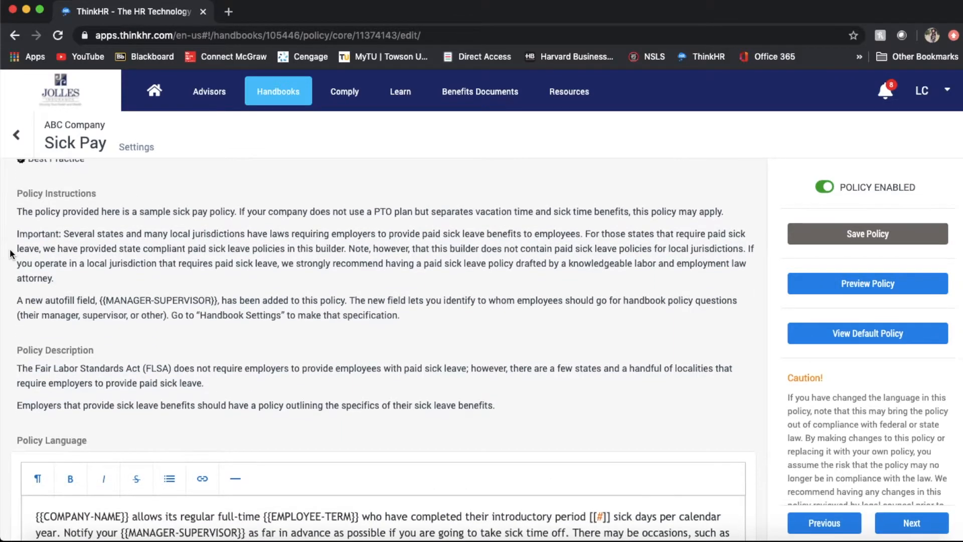
scroll(10, 252, "down", 2)
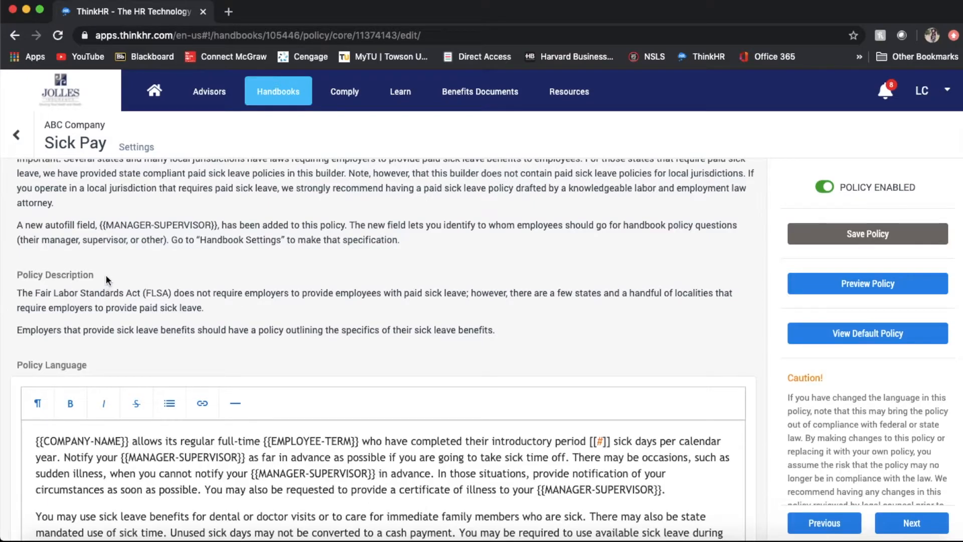
scroll(107, 273, "down", 3)
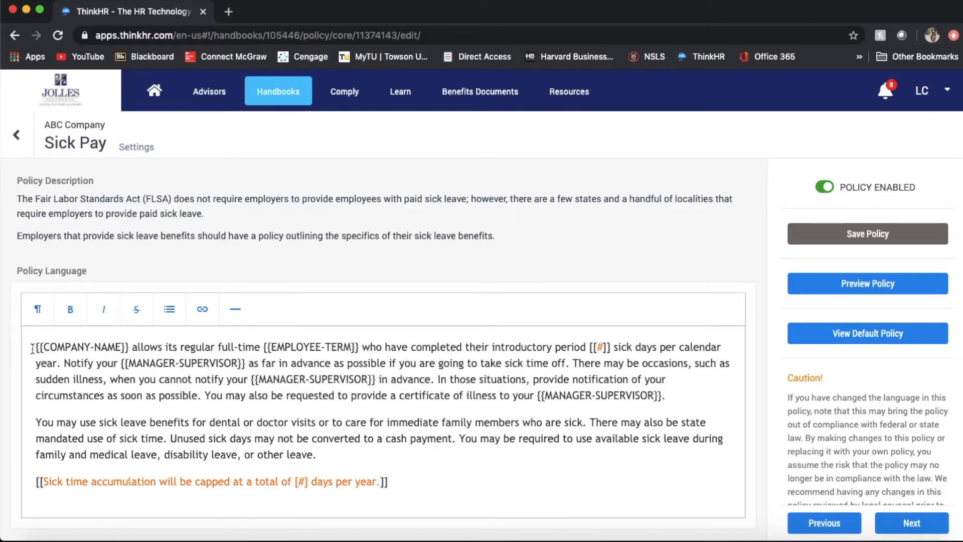
left_click_drag(33, 347, 131, 346)
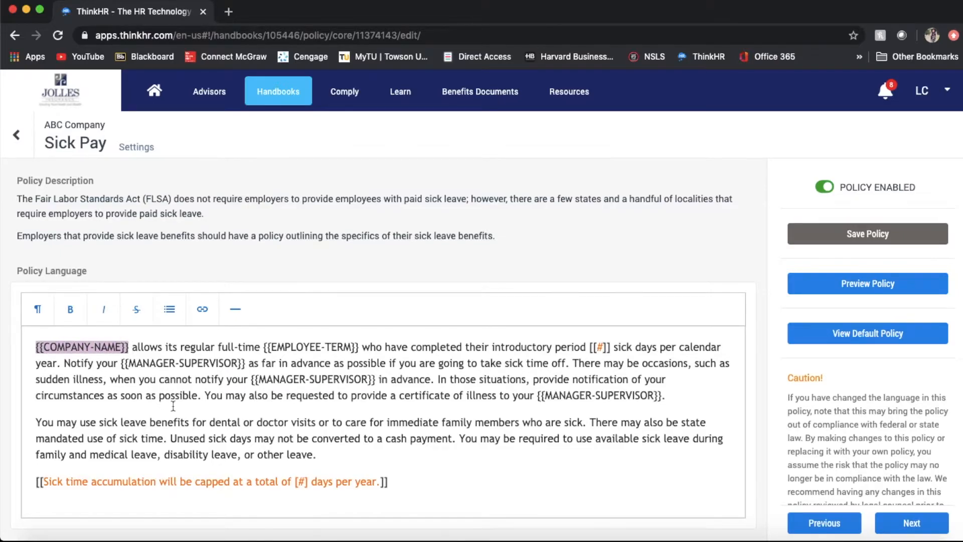
left_click(132, 335)
left_click_drag(36, 482, 401, 485)
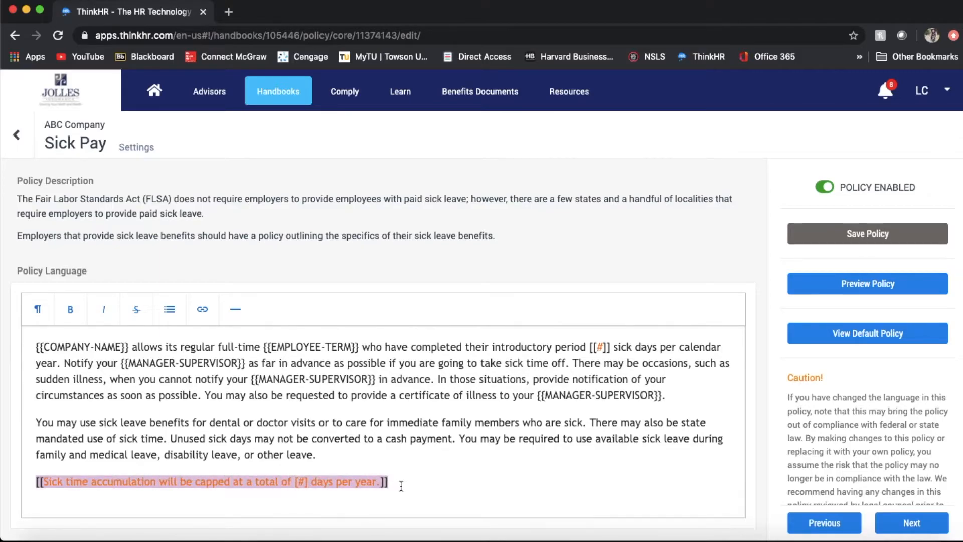
left_click(401, 486)
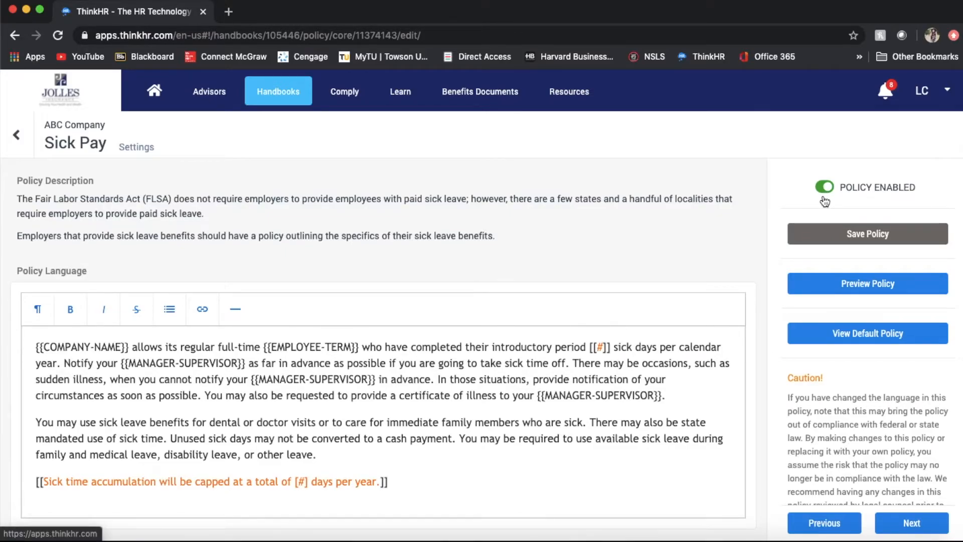
Step: Preview the Sick Pay policy, view its default version and return to the editor without restoring the default
left_click(801, 283)
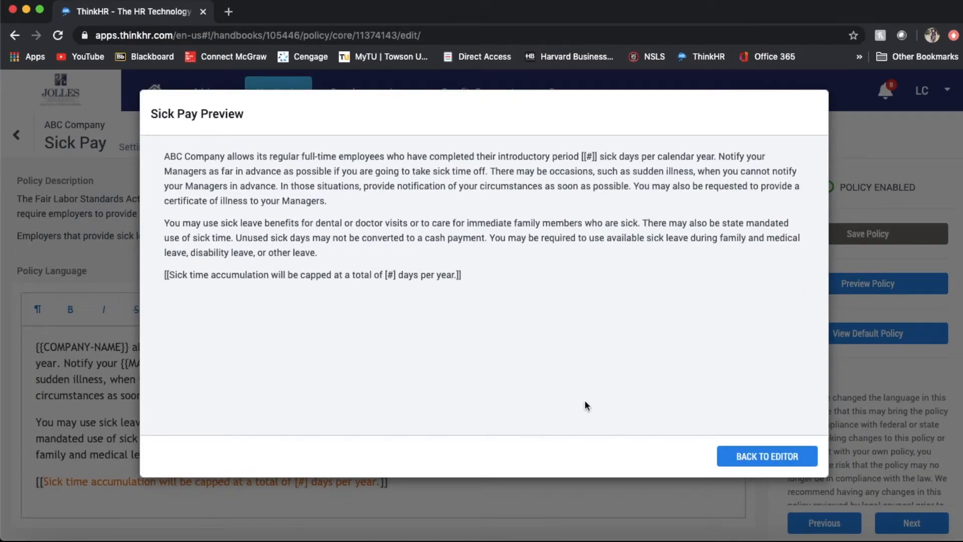
left_click(725, 449)
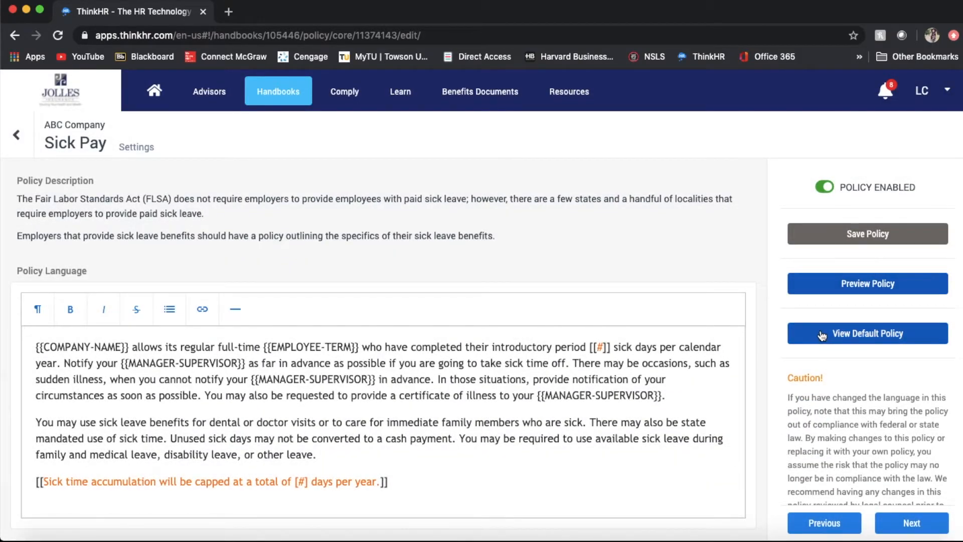
left_click(875, 337)
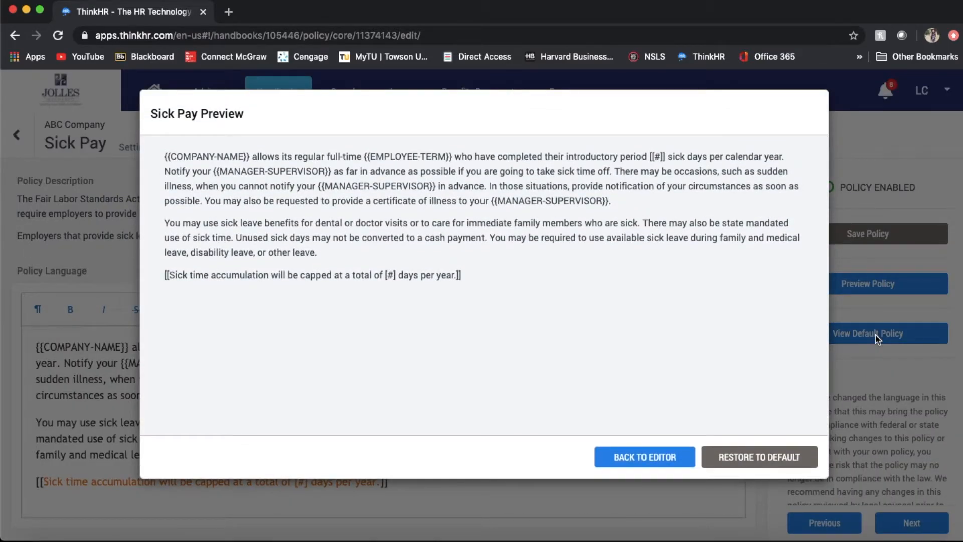
left_click(673, 457)
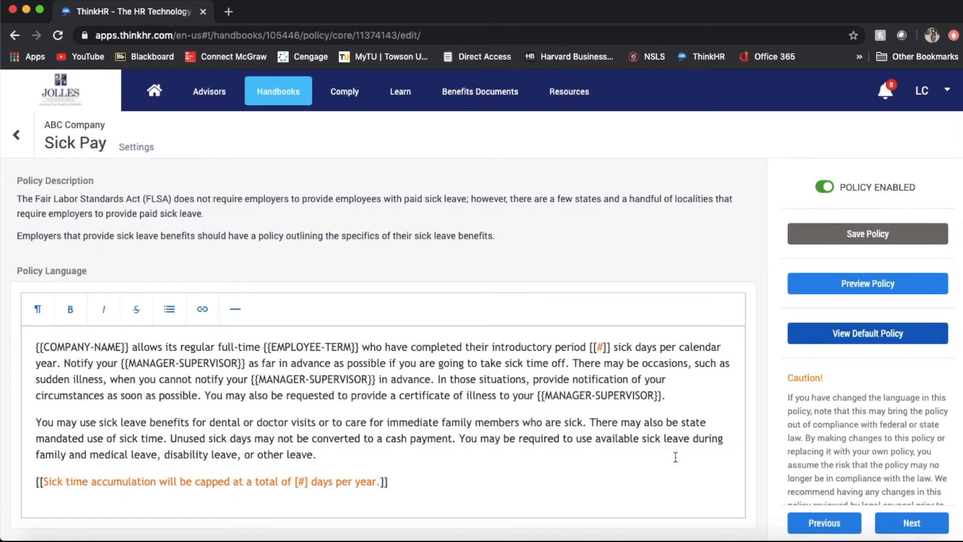
Step: Open the Mission Statement policy under Introductory Language and Policies, examine its policy language and return to the table of contents
left_click(17, 136)
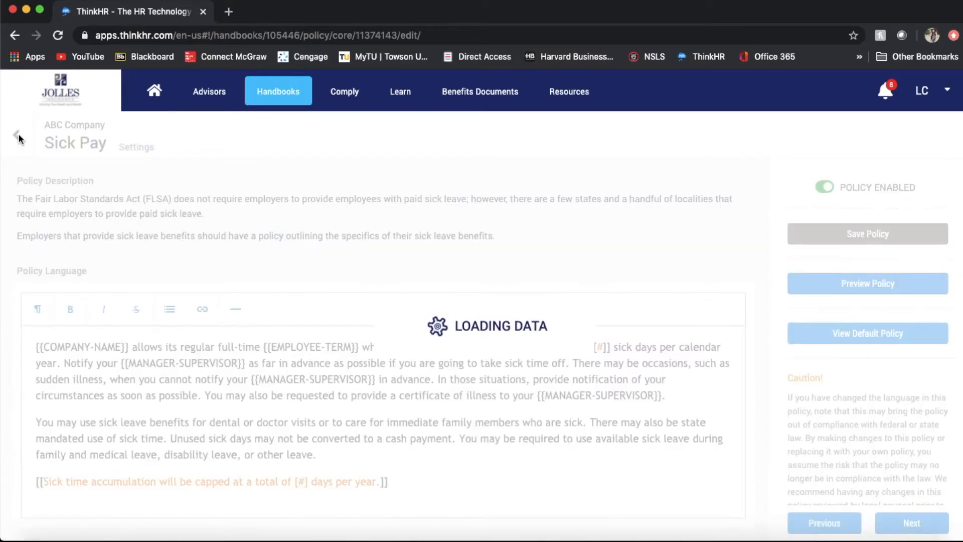
left_click(208, 466)
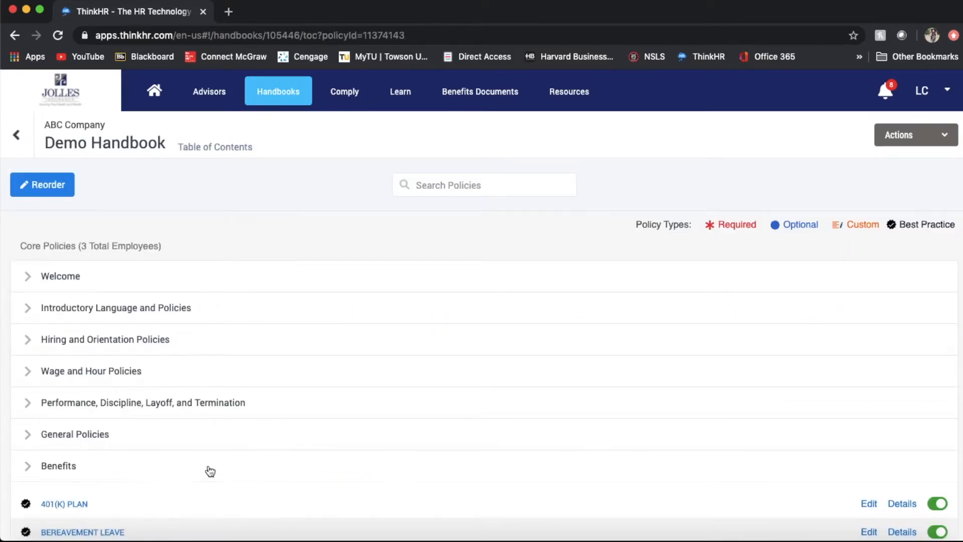
left_click(236, 307)
scroll(235, 303, "down", 2)
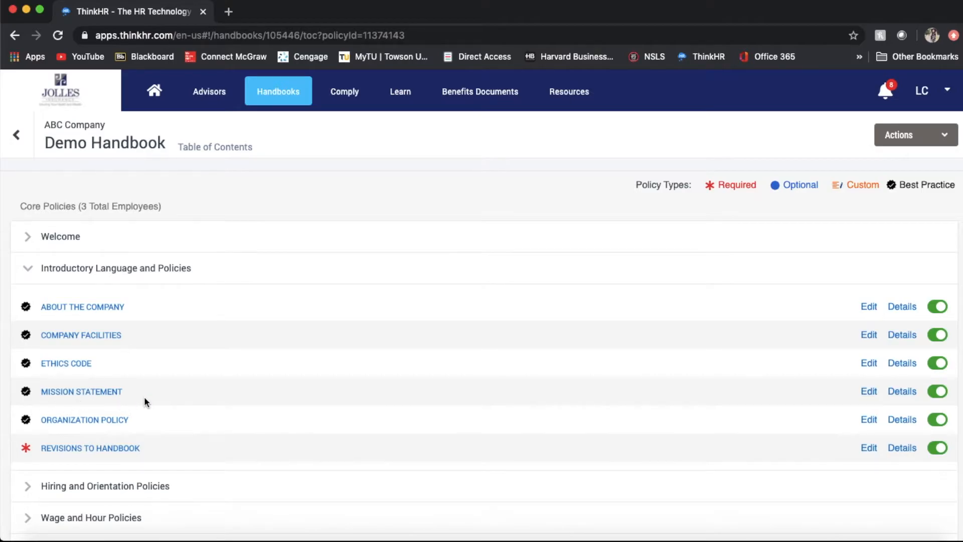
left_click(110, 391)
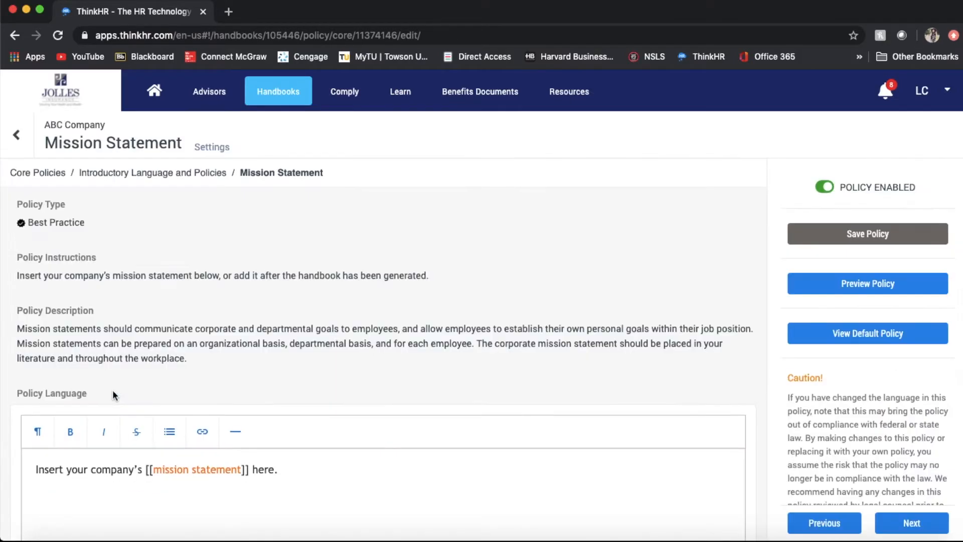
scroll(53, 390, "down", 5)
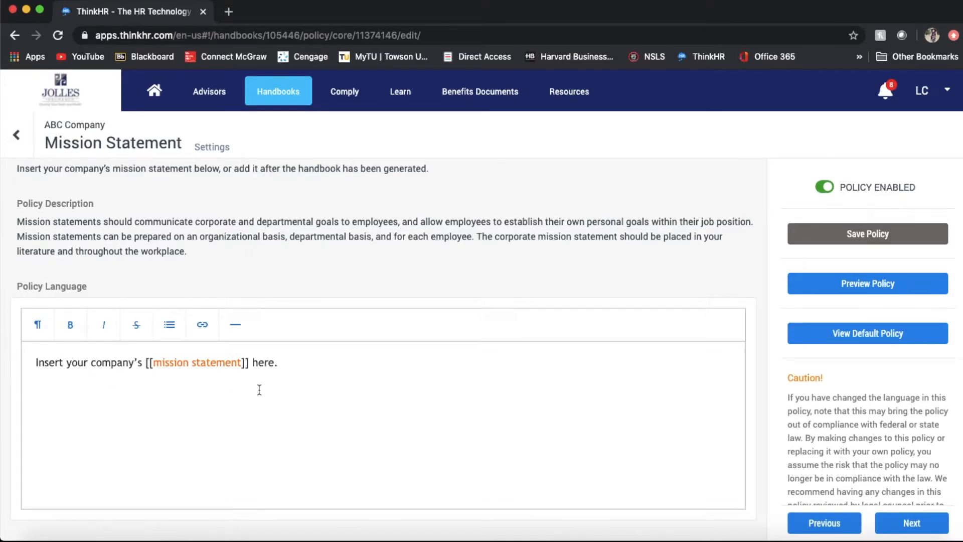
scroll(259, 389, "up", 3)
left_click(17, 137)
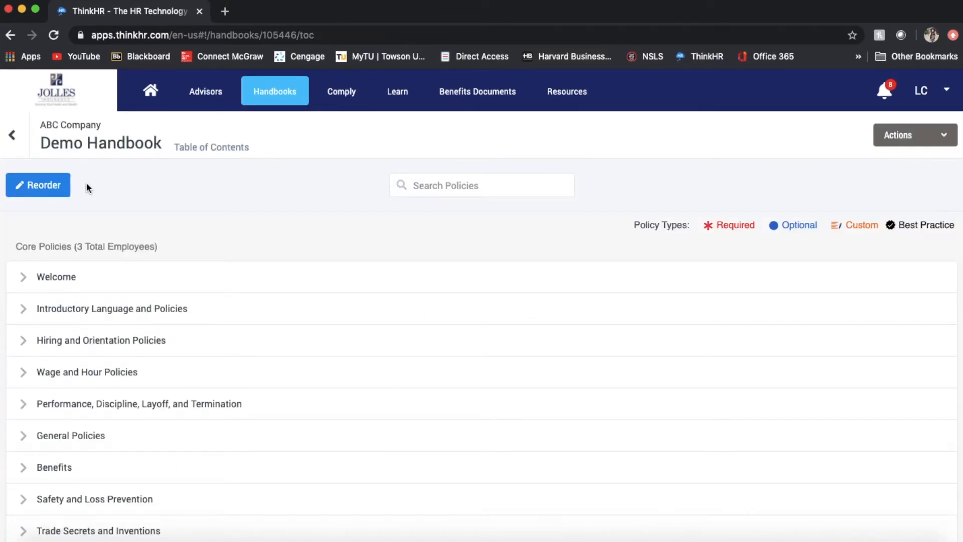
Step: Reorder the core sections, moving Wage and Hour Policies below Benefits and Safety and Loss Prevention above Performance, Discipline, Layoff, and Termination
left_click(65, 187)
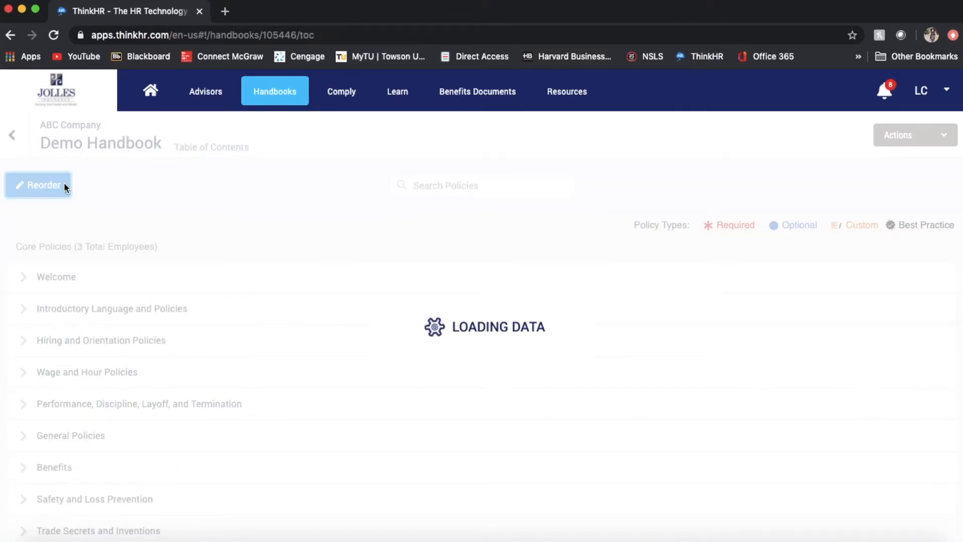
left_click(350, 307)
scroll(350, 308, "down", 1)
scroll(349, 308, "down", 1)
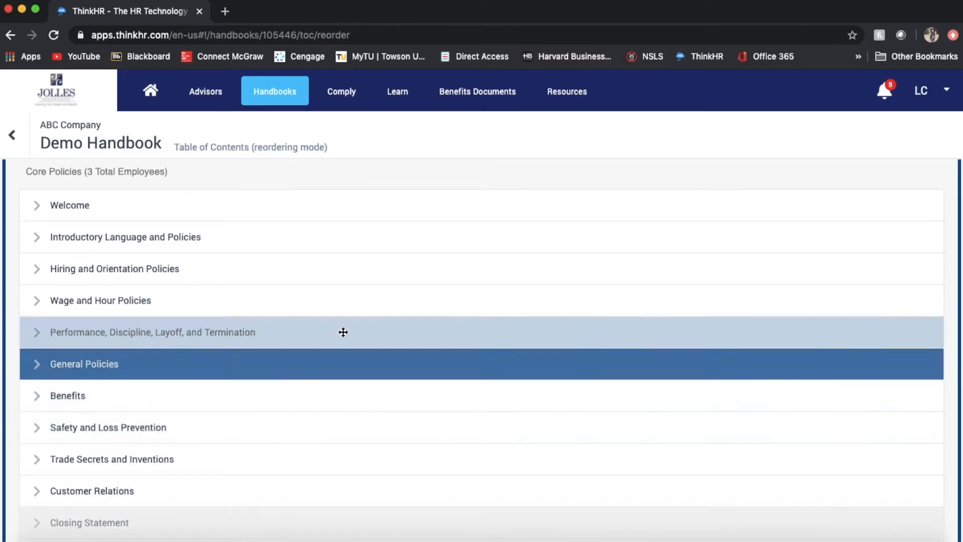
left_click_drag(337, 306, 345, 399)
left_click_drag(337, 423, 337, 300)
Step: Expand the core Performance, Discipline, Layoff, and Termination section, rearrange policies within it and collapse it again
left_click(37, 333)
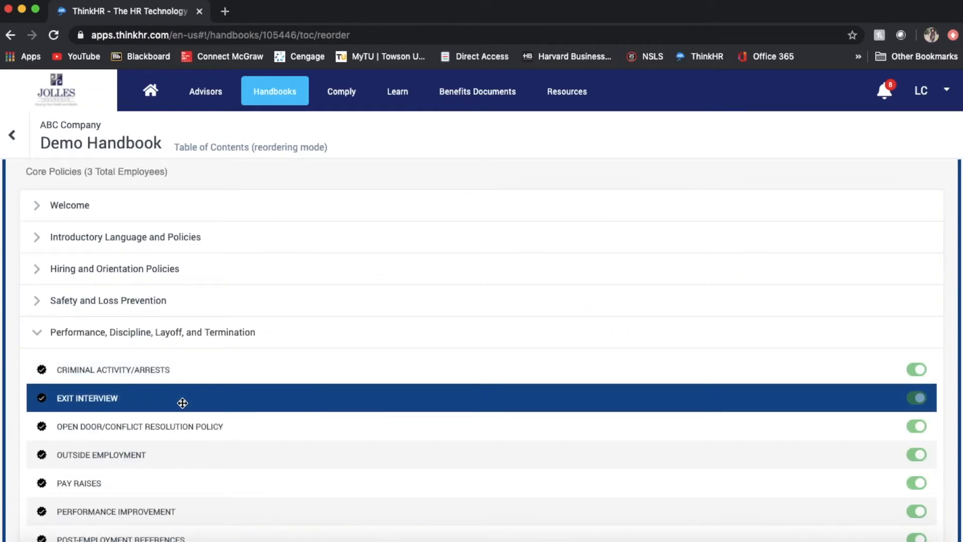
scroll(182, 402, "down", 3)
left_click_drag(186, 372, 194, 345)
left_click_drag(207, 402, 211, 457)
left_click(41, 178)
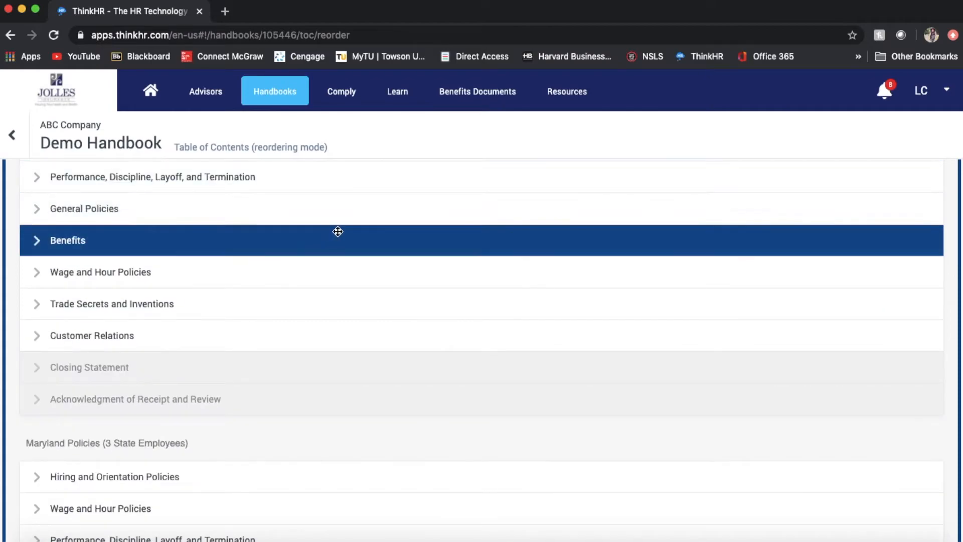
Step: Save the new order of the handbook's table of contents
scroll(336, 230, "up", 5)
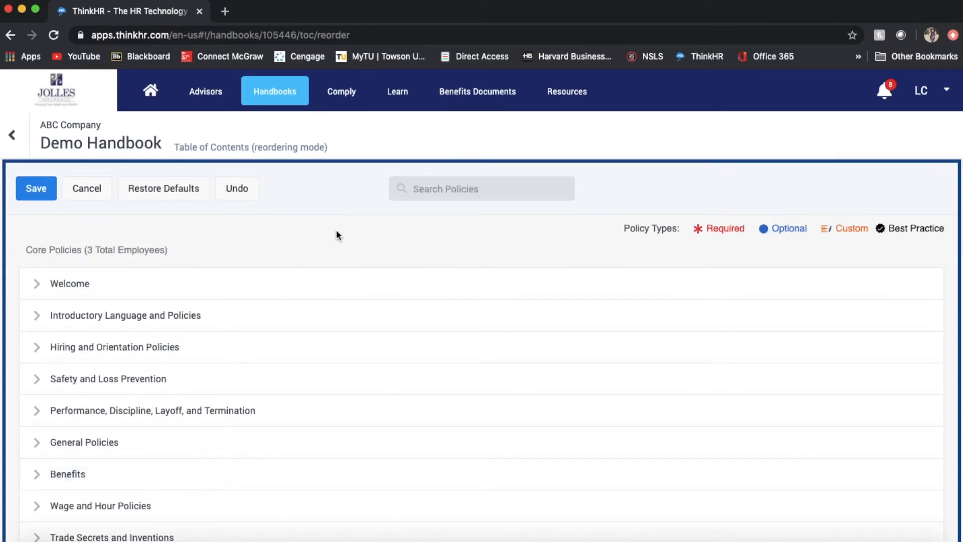
left_click(256, 197)
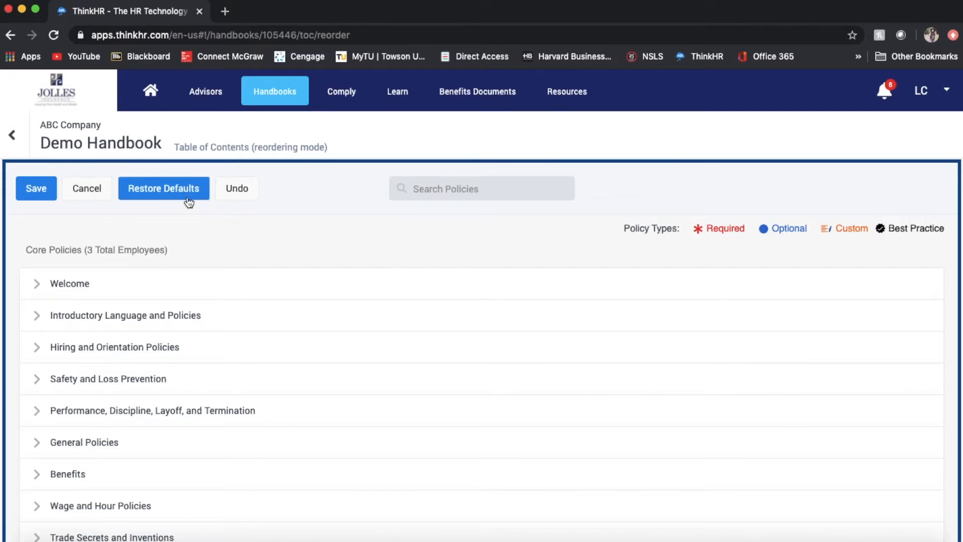
left_click(44, 187)
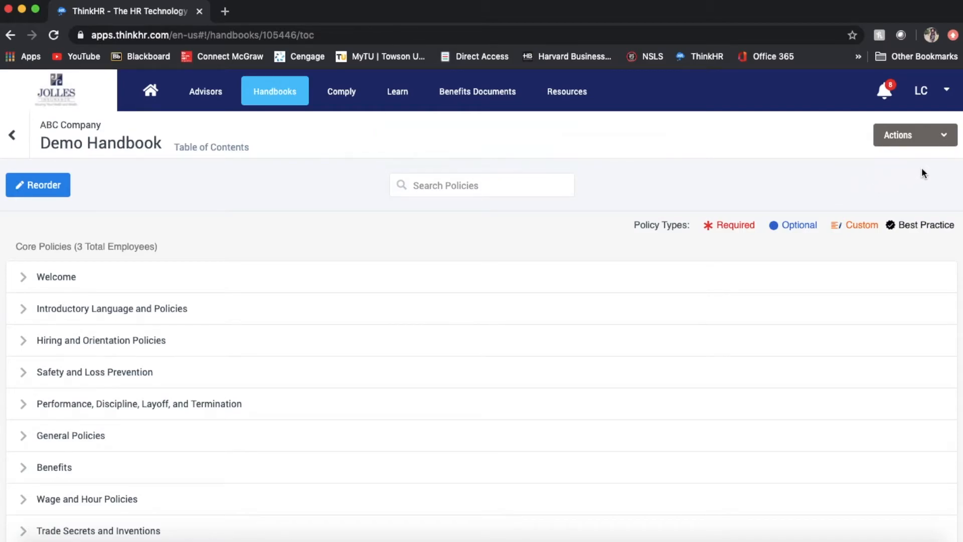
Step: Start a new custom policy for the handbook and set both its internal name and display name to Pets
left_click(930, 139)
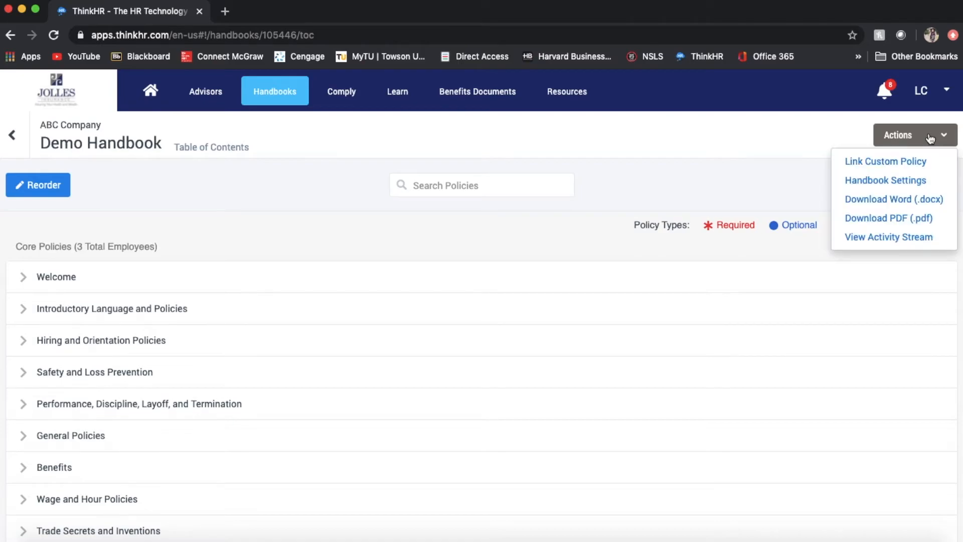
left_click(941, 164)
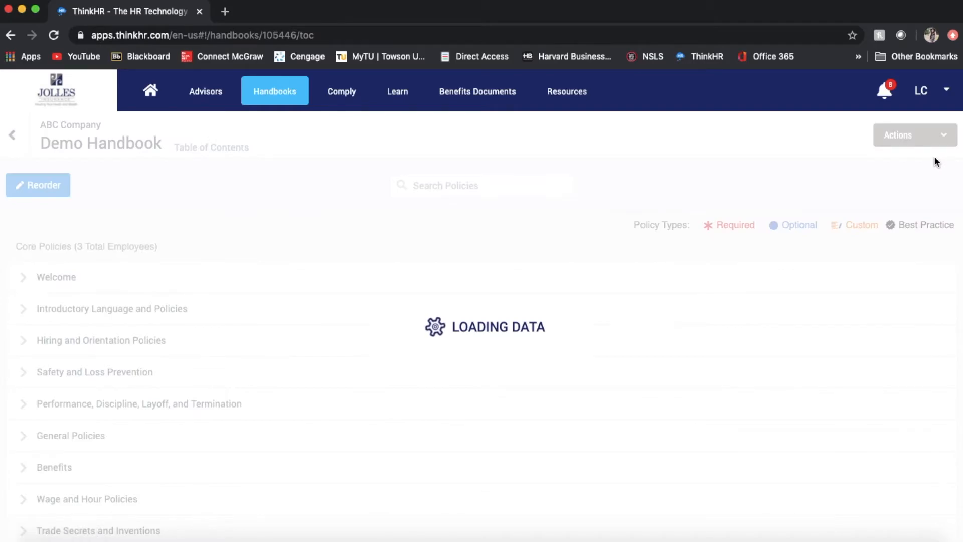
left_click(678, 458)
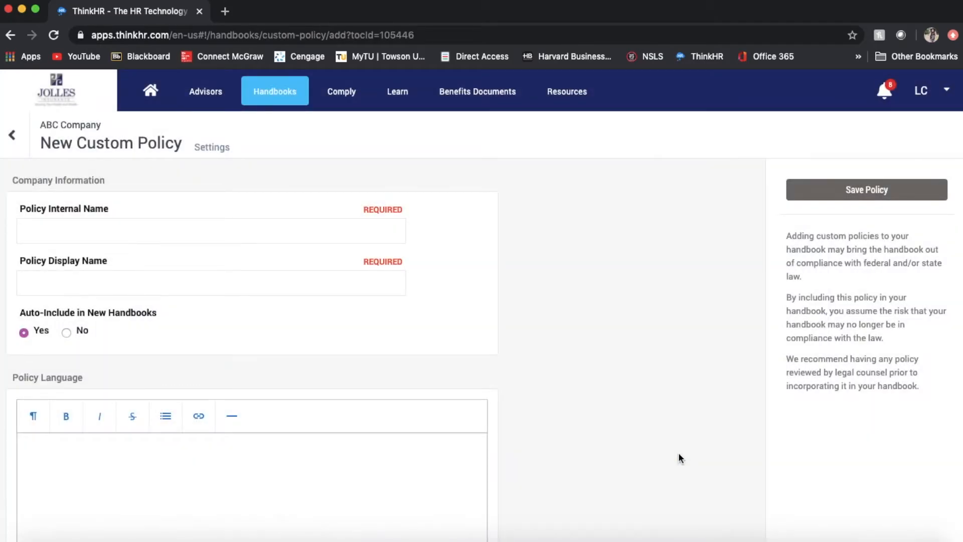
left_click(166, 226)
type("Pets")
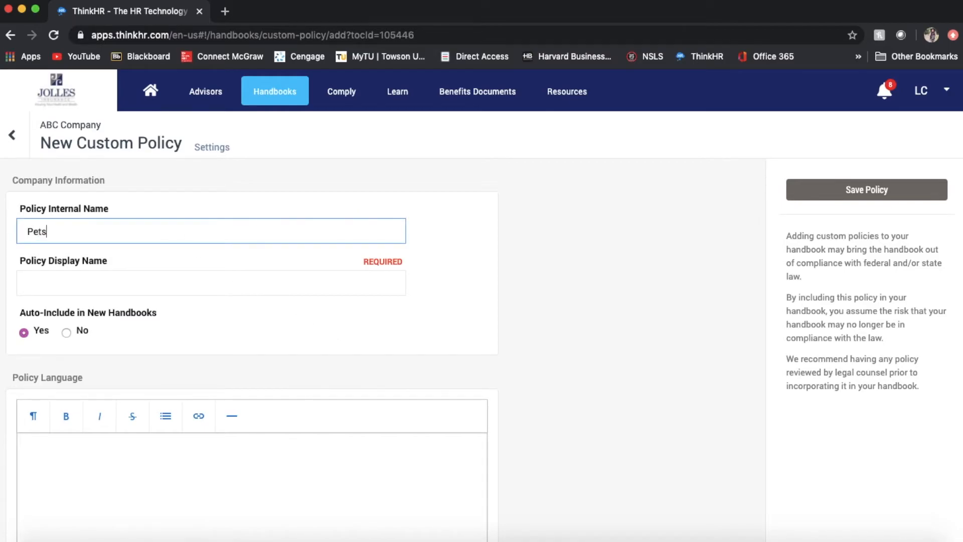
left_click(167, 280)
type("Pets")
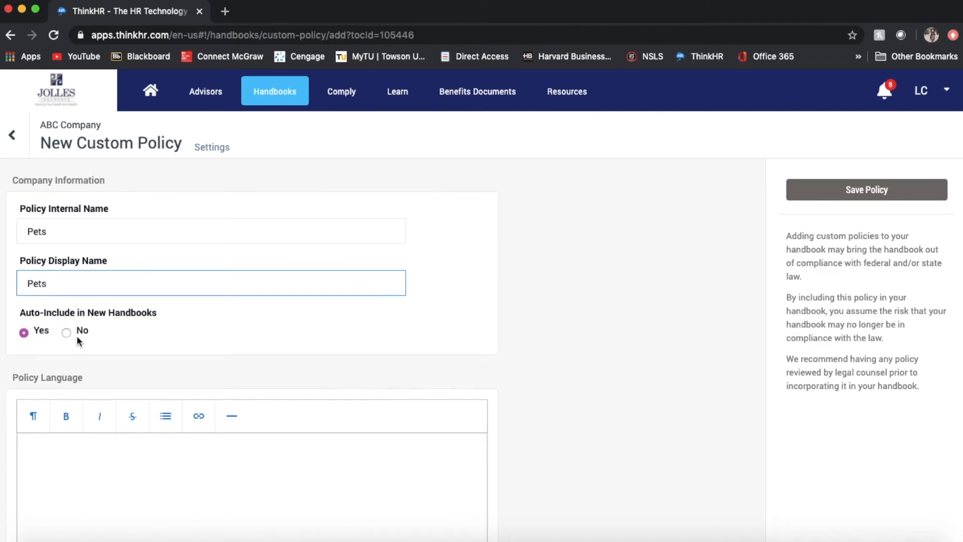
Step: Enter "Pets are welcome once a month in the office!" as the Pets policy language and save the policy
scroll(31, 335, "down", 2)
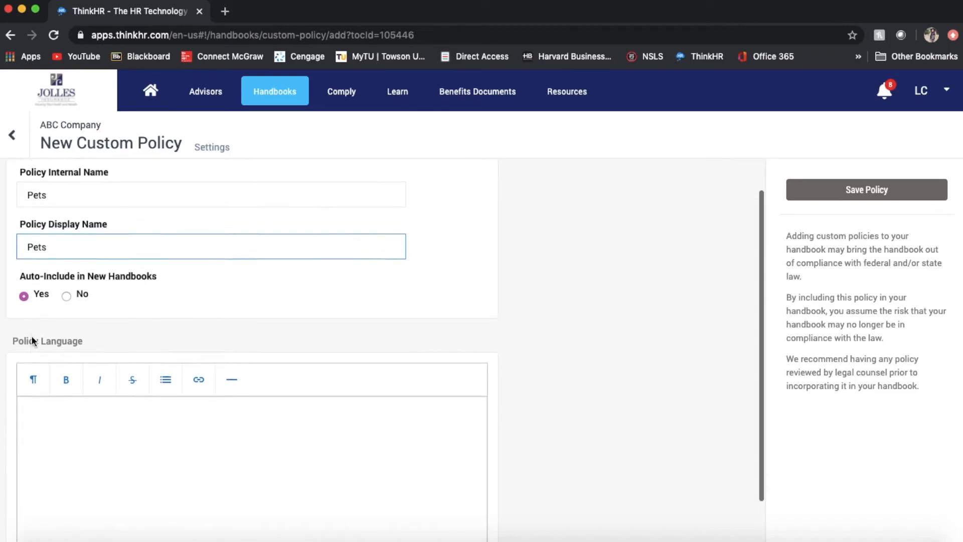
left_click(46, 393)
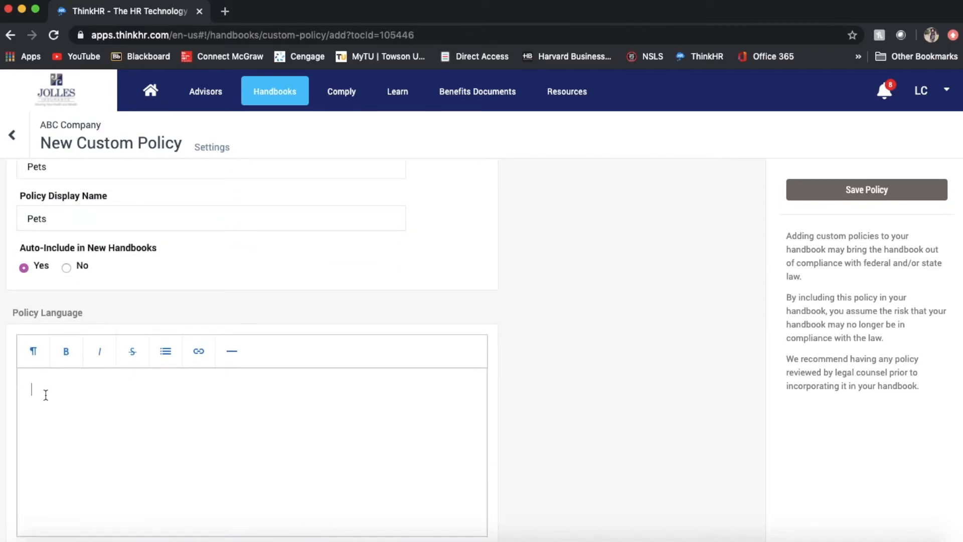
type("Pets are welcome once a month i")
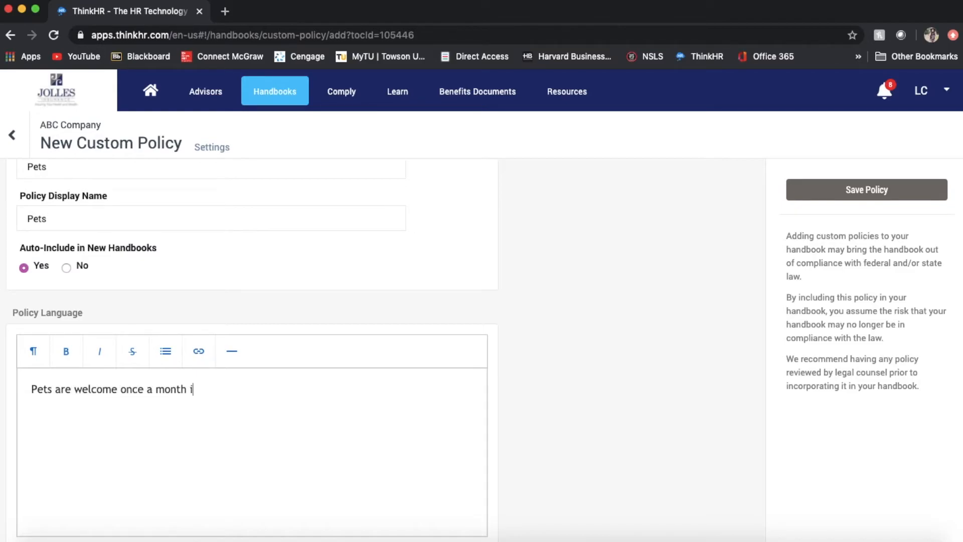
type("n the office!")
scroll(502, 351, "up", 3)
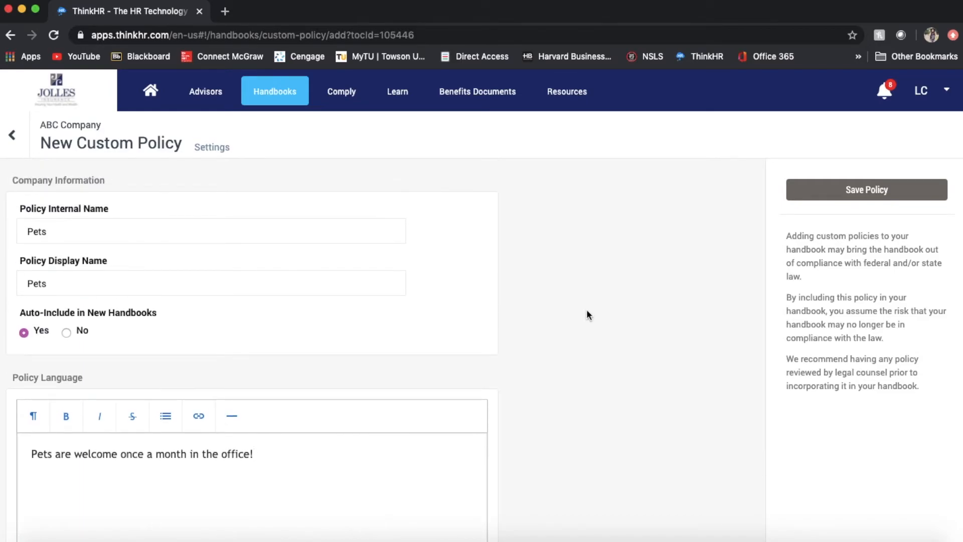
left_click(805, 195)
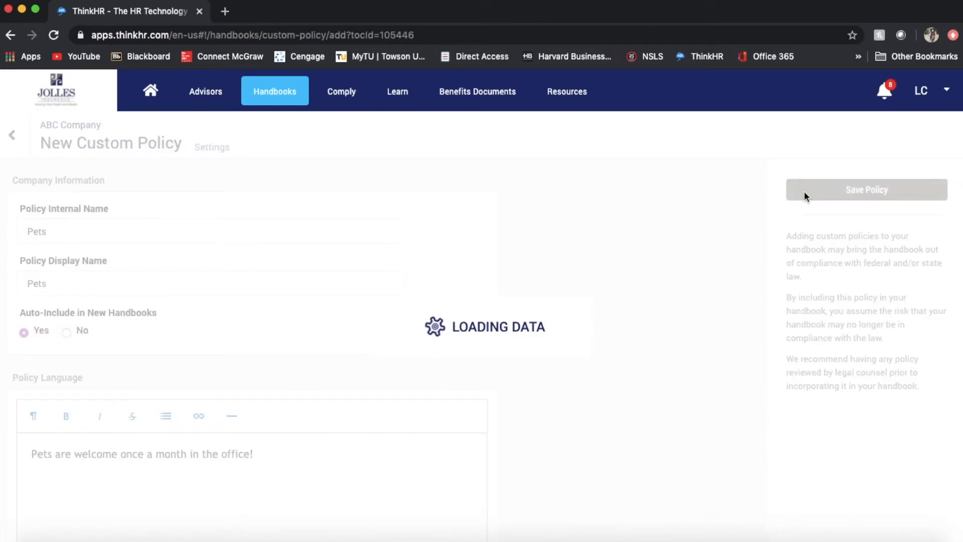
Step: Check the custom policies in the Demo Handbook's table of contents and view the actions available for the handbook
scroll(806, 197, "down", 10)
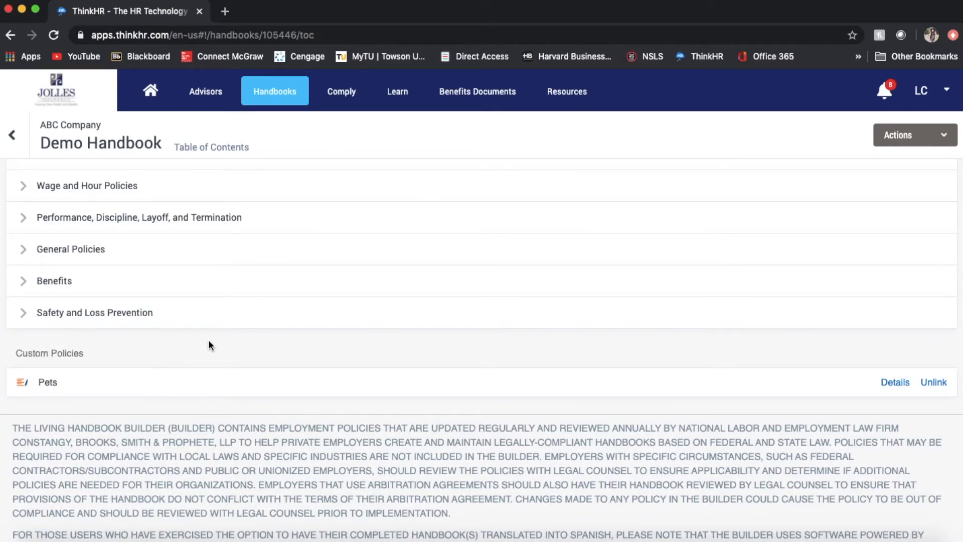
scroll(385, 266, "up", 4)
scroll(387, 266, "up", 10)
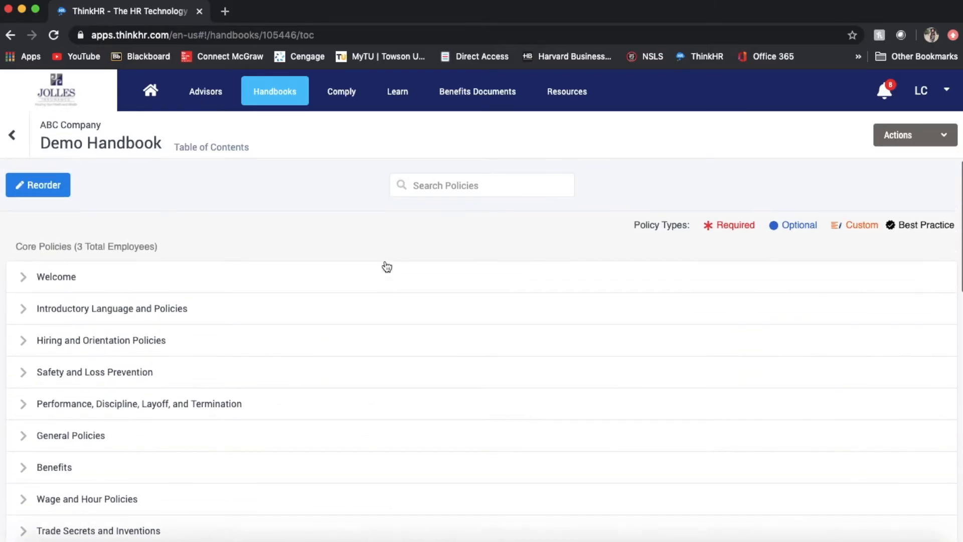
left_click(942, 135)
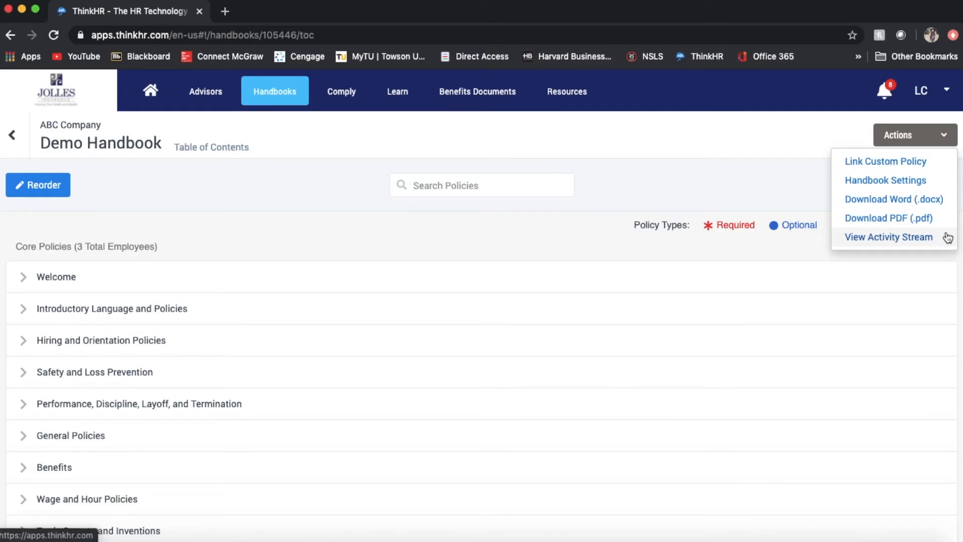
left_click(943, 134)
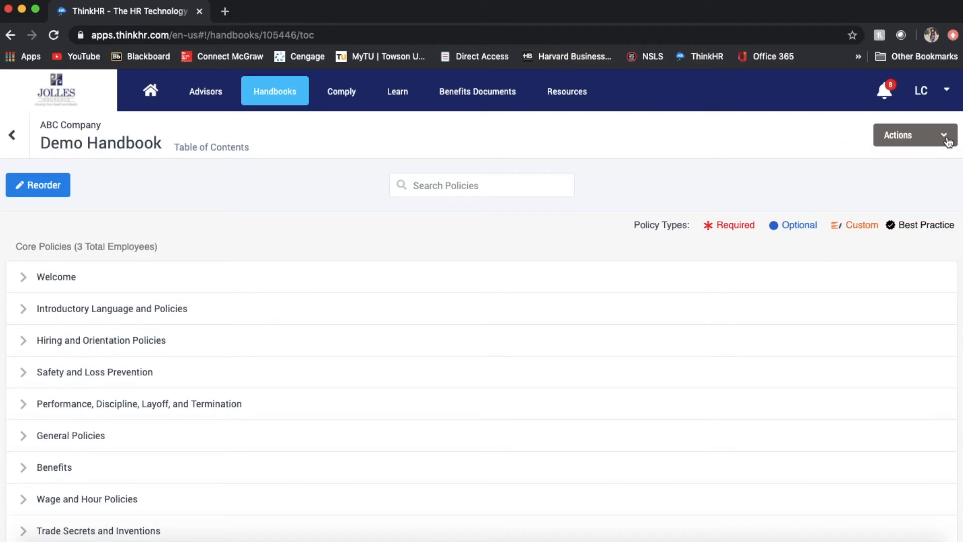
Step: Return to the handbook library and inspect the ABC Handbook's alert flag and available actions
left_click(14, 142)
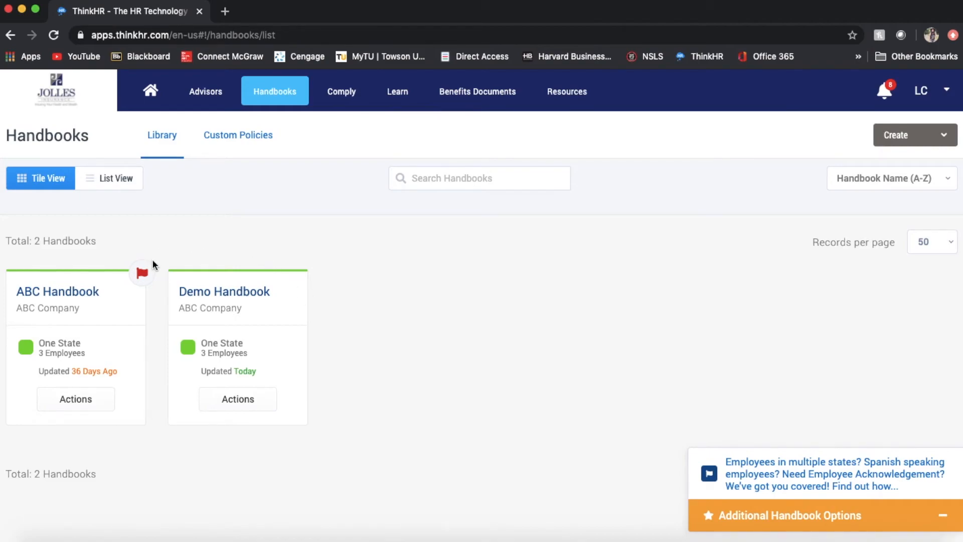
mouse_move(144, 284)
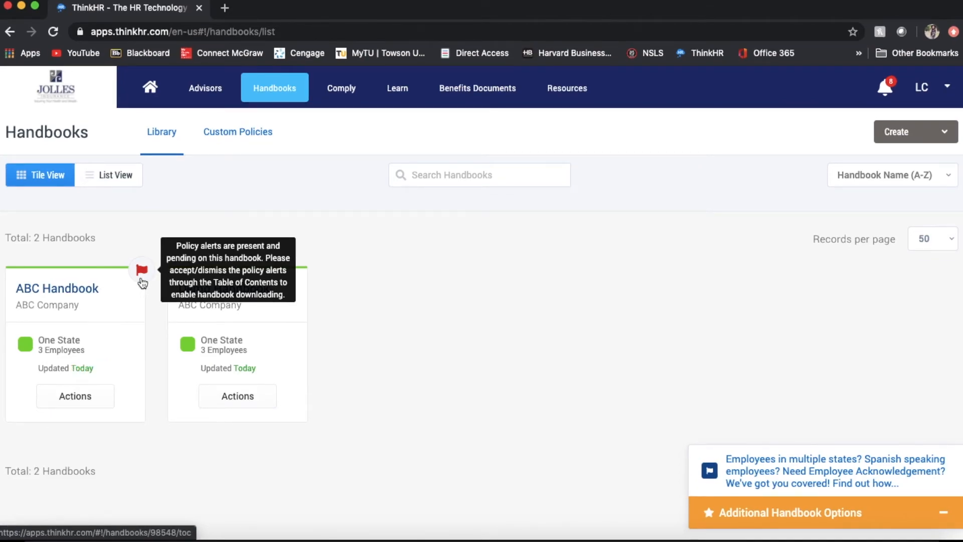
left_click(103, 397)
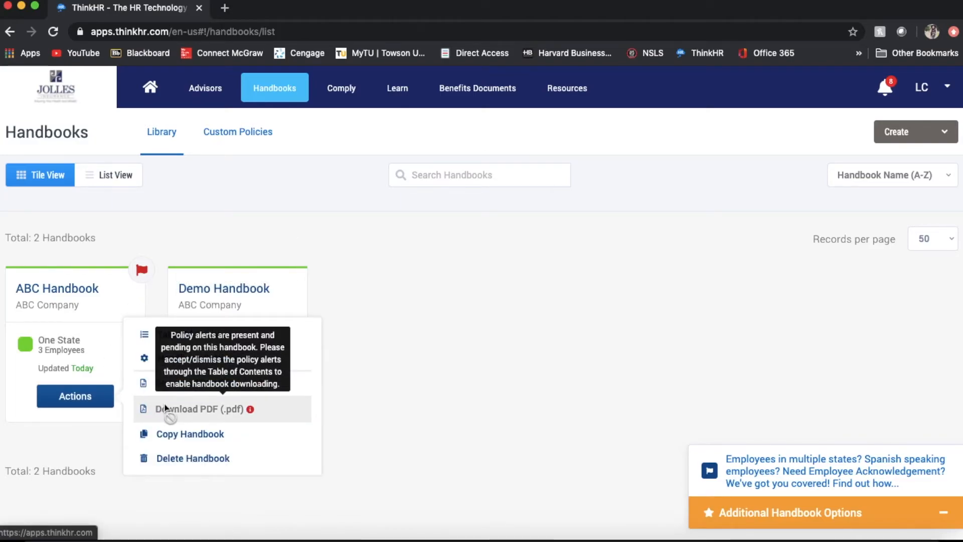
left_click(107, 398)
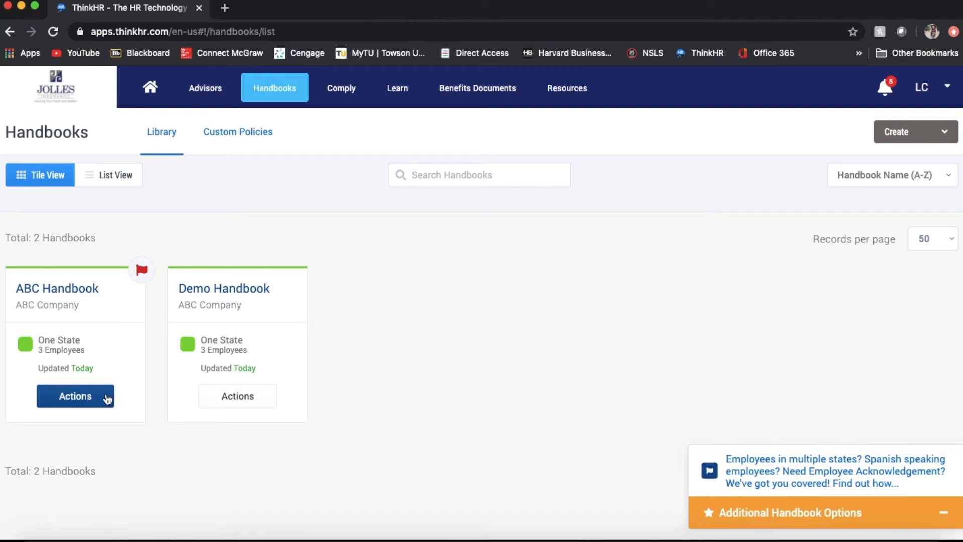
mouse_move(145, 283)
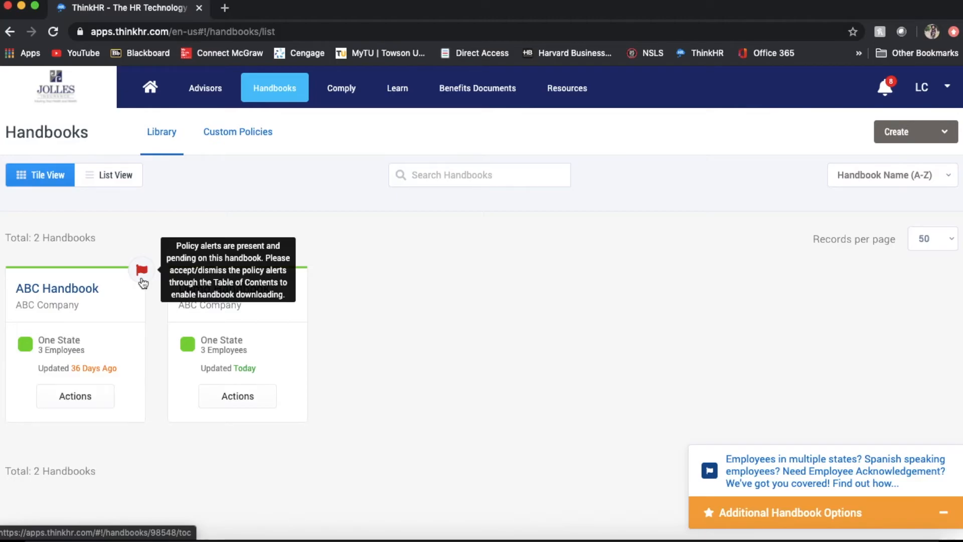
Step: Open the ABC Handbook's flagged Paycheck Deductions policy alert under Wage and Hour Policies
left_click(142, 282)
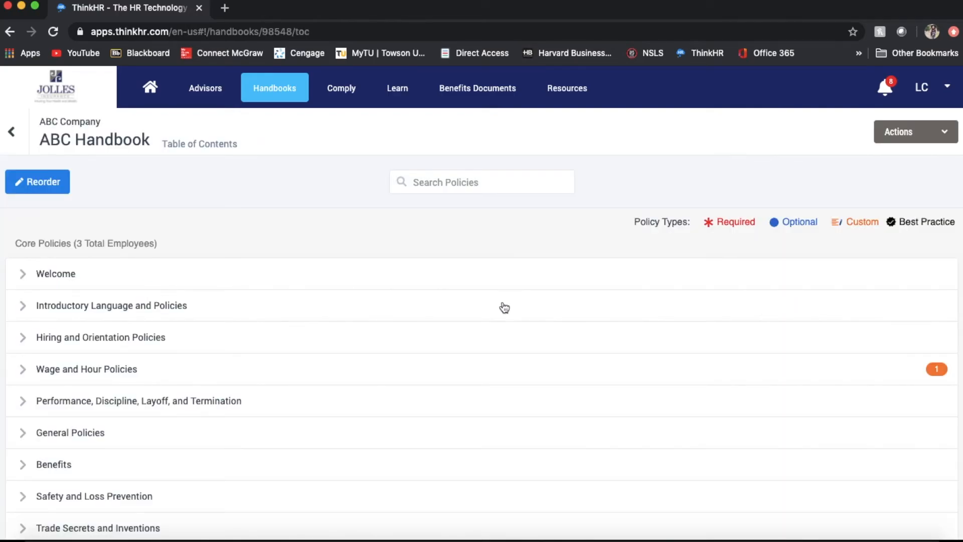
left_click(937, 372)
scroll(935, 402, "down", 3)
left_click(934, 425)
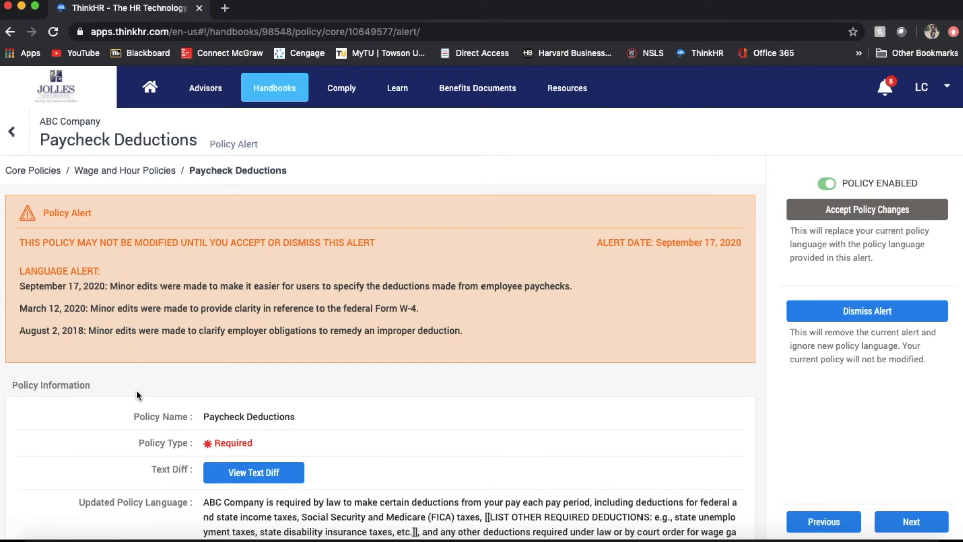
Step: Compare the previous and updated language of the Paycheck Deductions policy in the text diff, and close the comparison
scroll(136, 391, "down", 5)
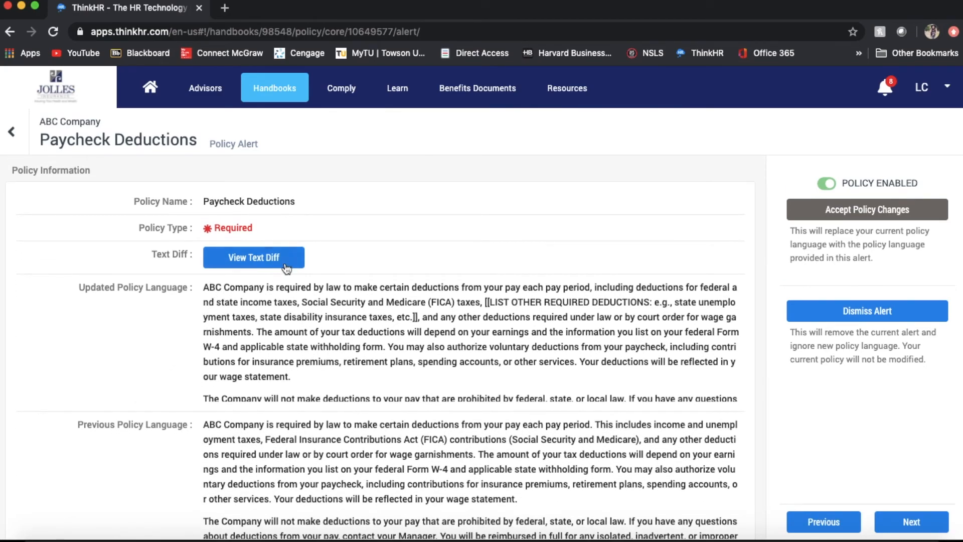
left_click(298, 261)
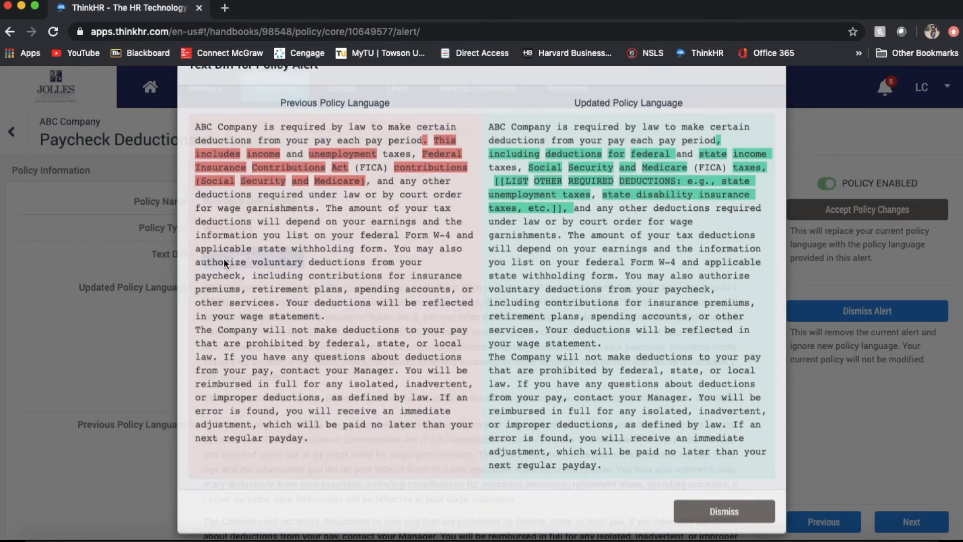
scroll(472, 246, "down", 2)
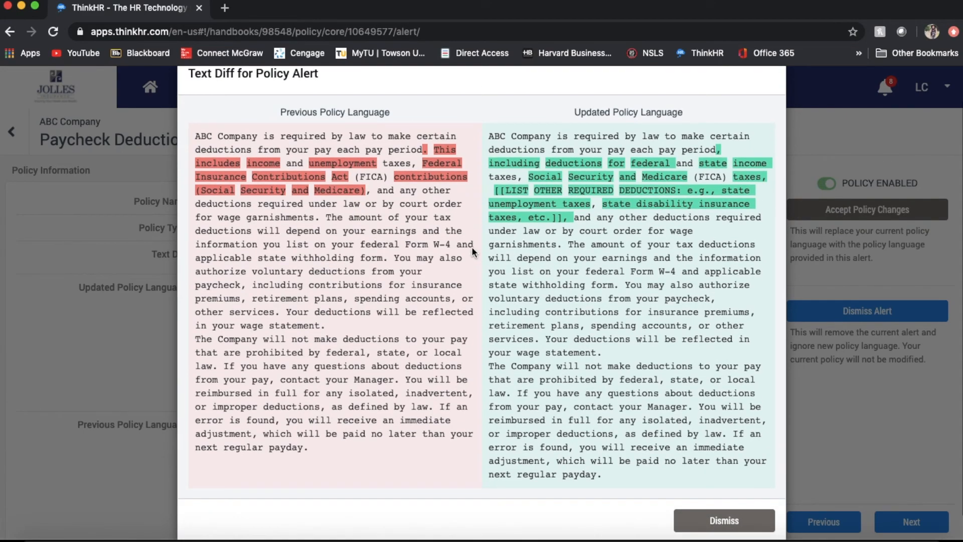
left_click(701, 507)
Step: Accept the Paycheck Deductions policy changes and collapse the Wage and Hour Policies section
scroll(700, 503, "down", 2)
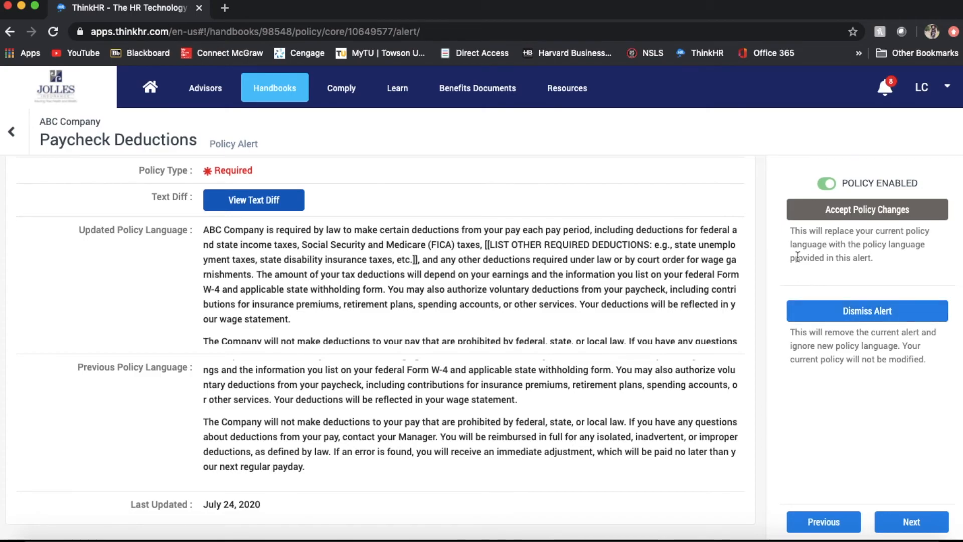
left_click(804, 208)
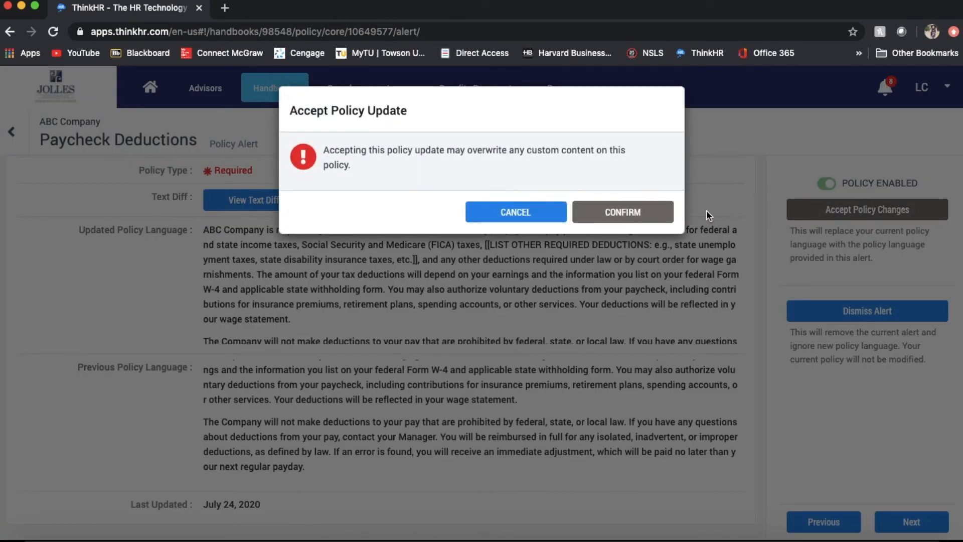
left_click(659, 213)
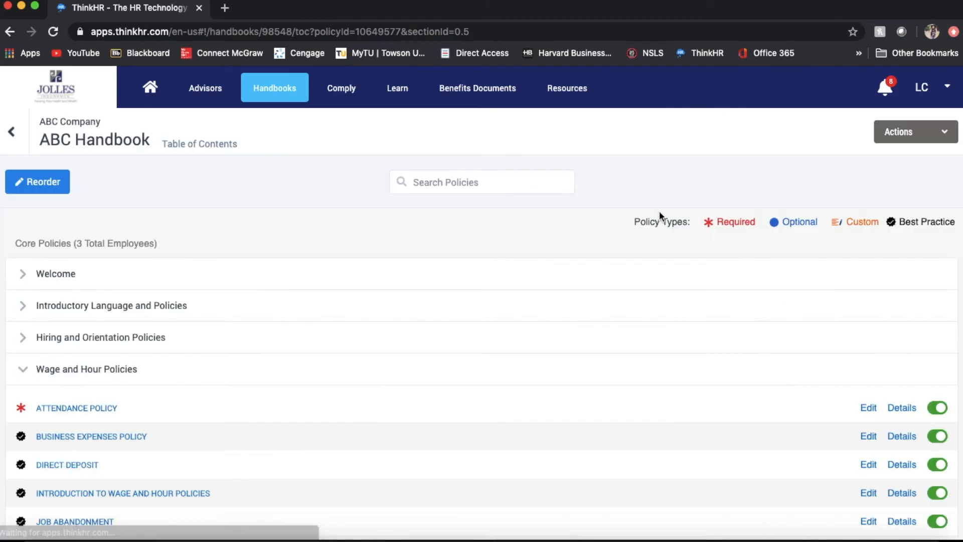
left_click(182, 372)
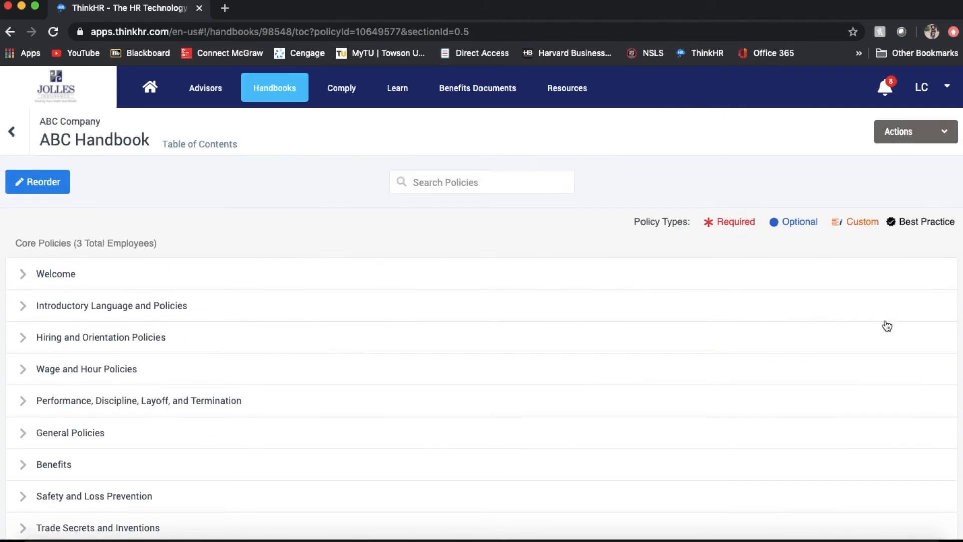
Step: Go back to the handbook library and view the download, copy and delete options for the Demo Handbook
left_click(11, 132)
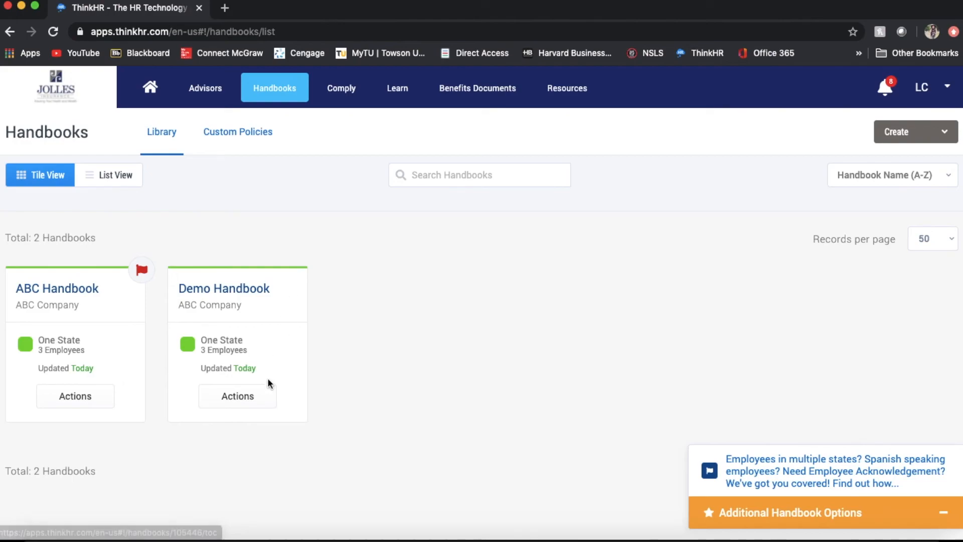
left_click(267, 398)
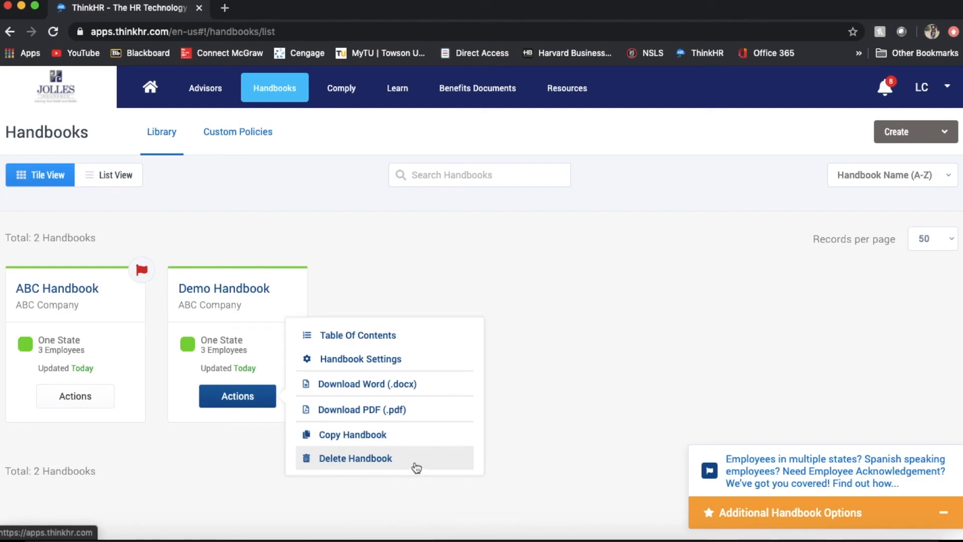
left_click(513, 409)
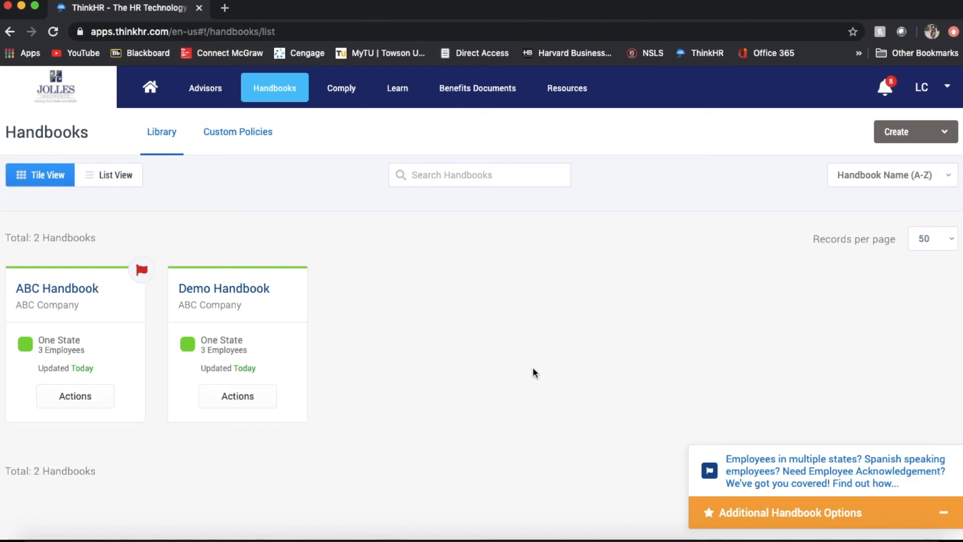